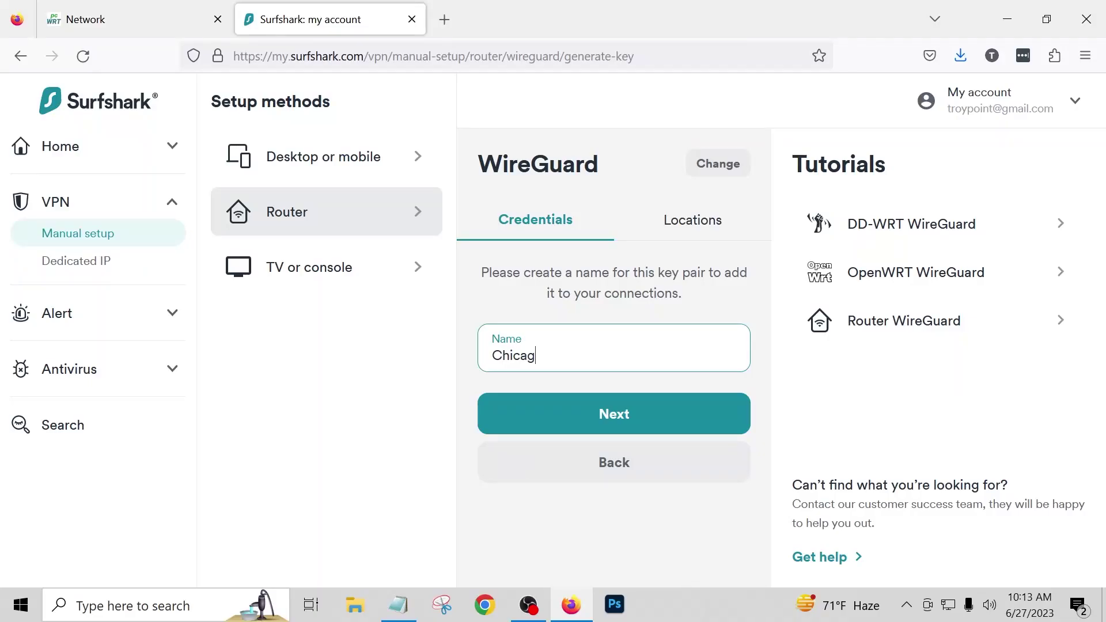
Step: Name a new WireGuard key pair 'Chicago' and generate it in Surfshark
text(o)
click(610, 417)
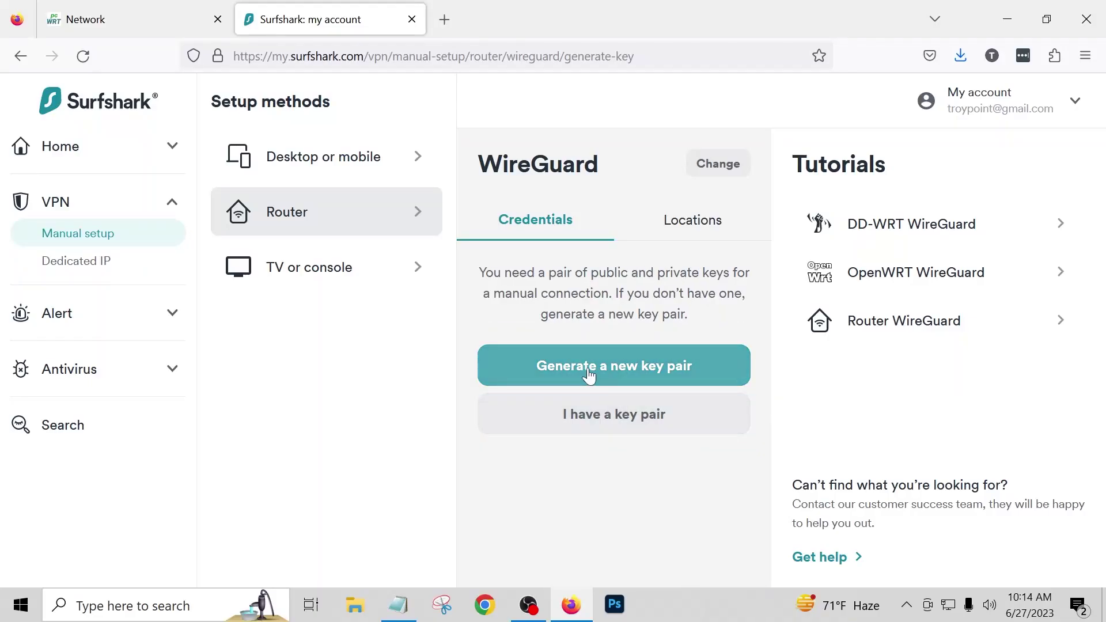
click(588, 375)
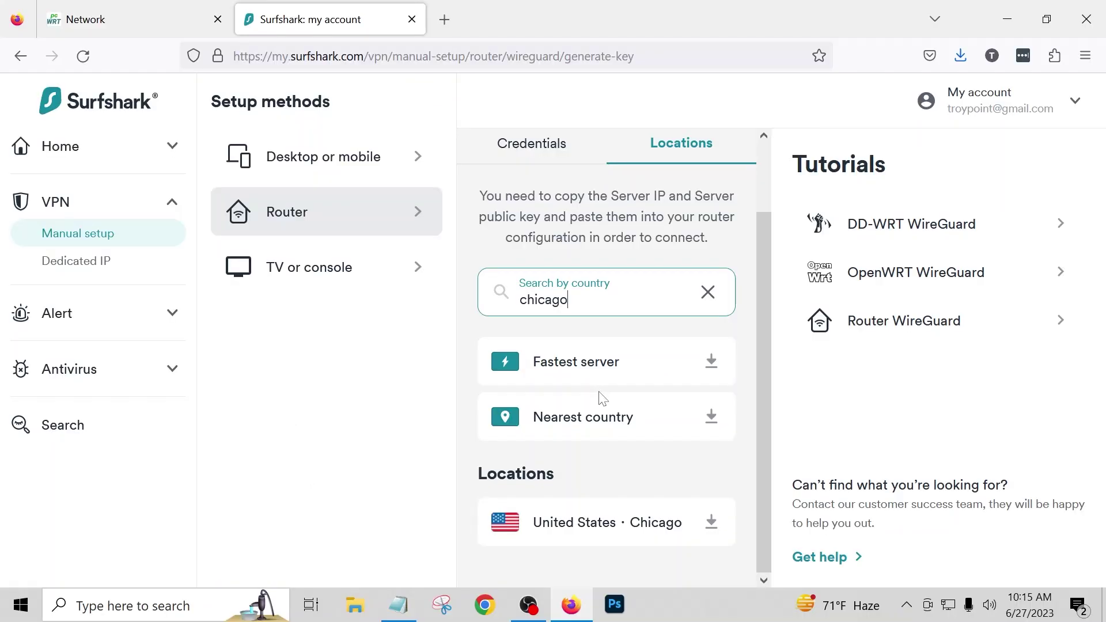
Step: Save the United States · Chicago us-chi.conf file, then start the Chicago connection on the router
click(582, 530)
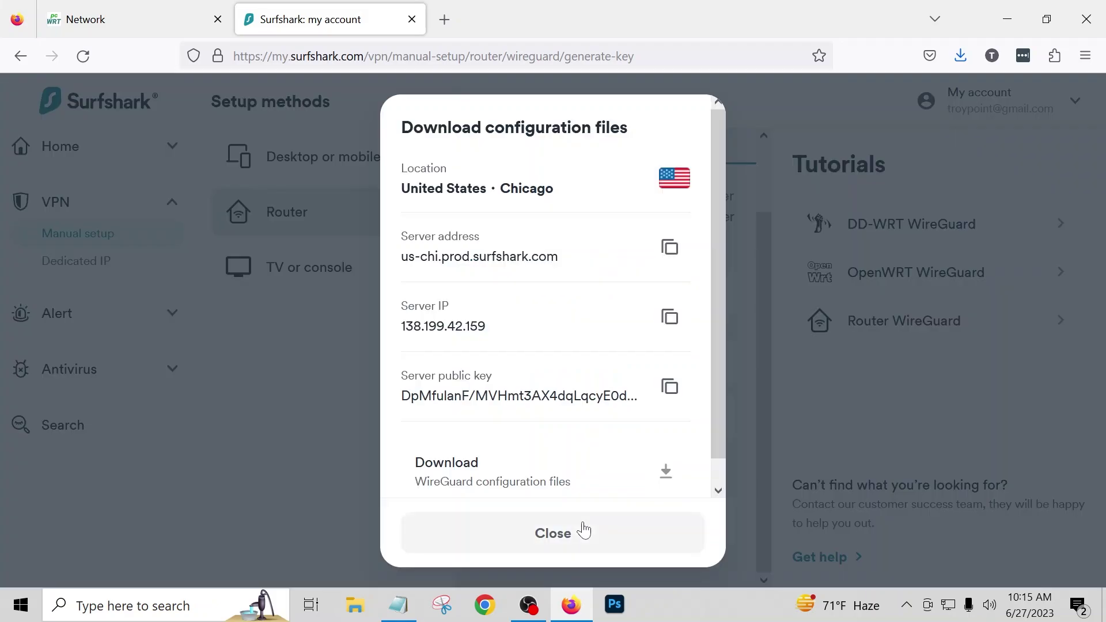
scroll(495, 421, down, 1)
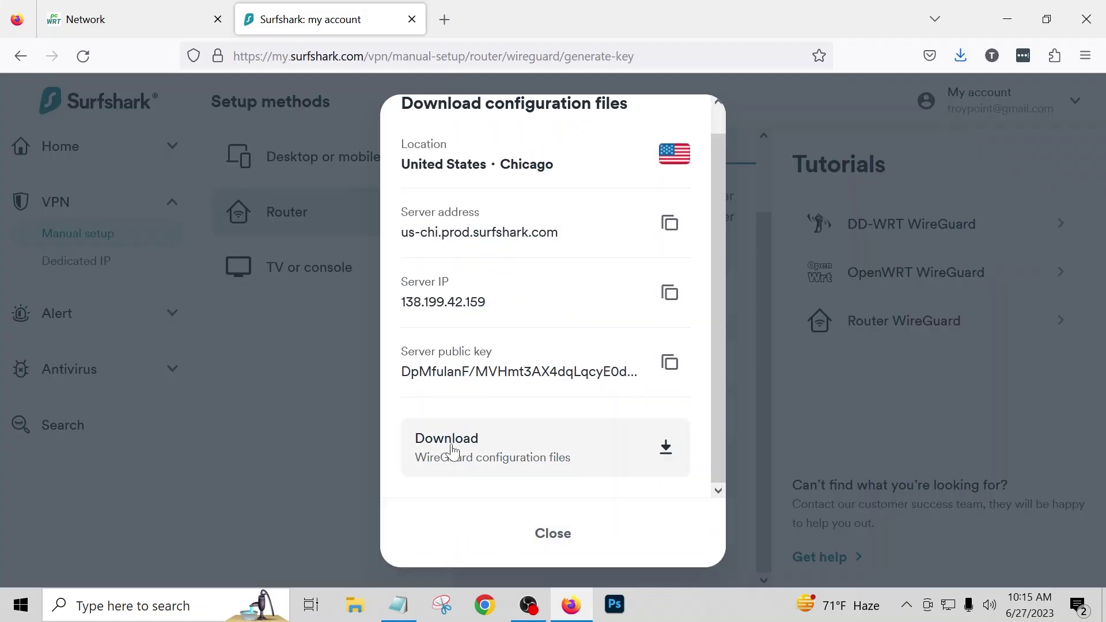
click(668, 455)
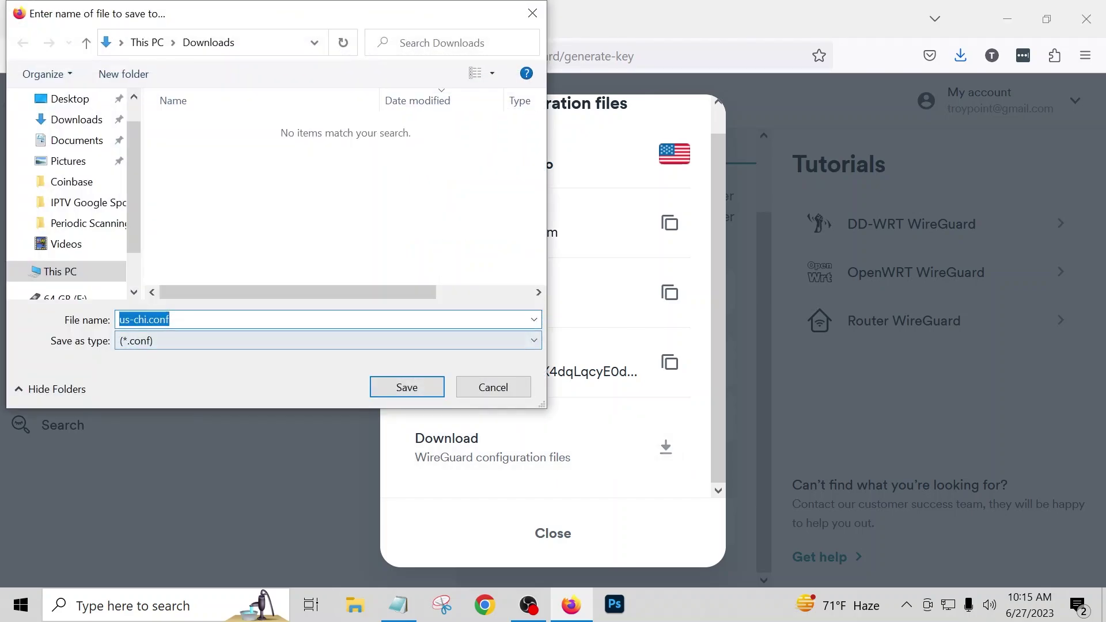
click(402, 388)
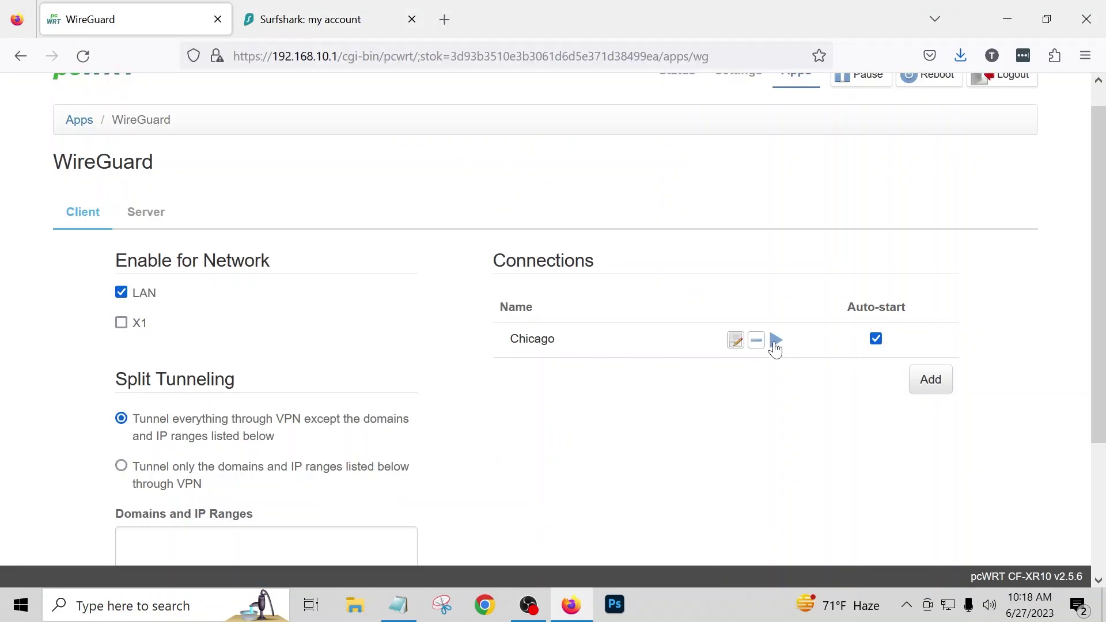
click(776, 344)
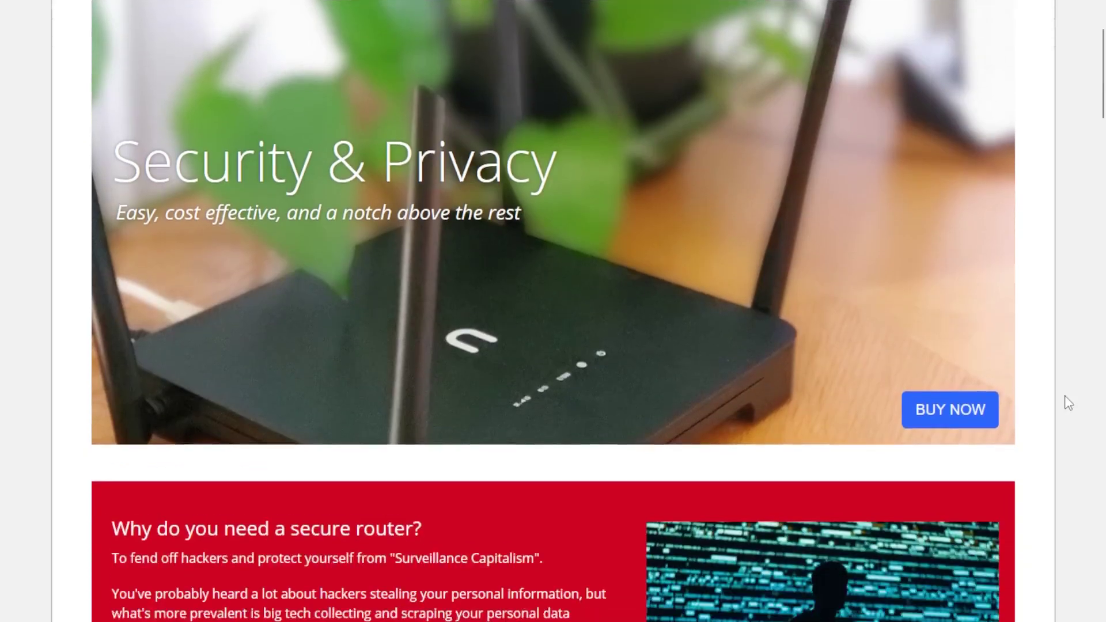
Step: Scroll down through the pcwrt.com feature page
scroll(1069, 403, down, 6)
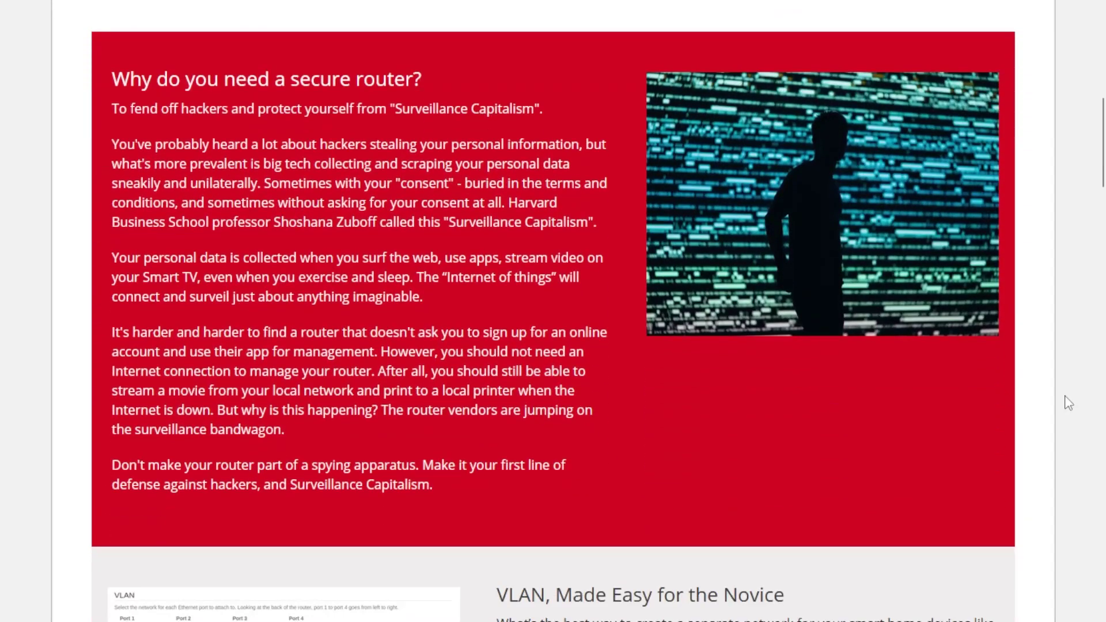
scroll(1069, 403, down, 15)
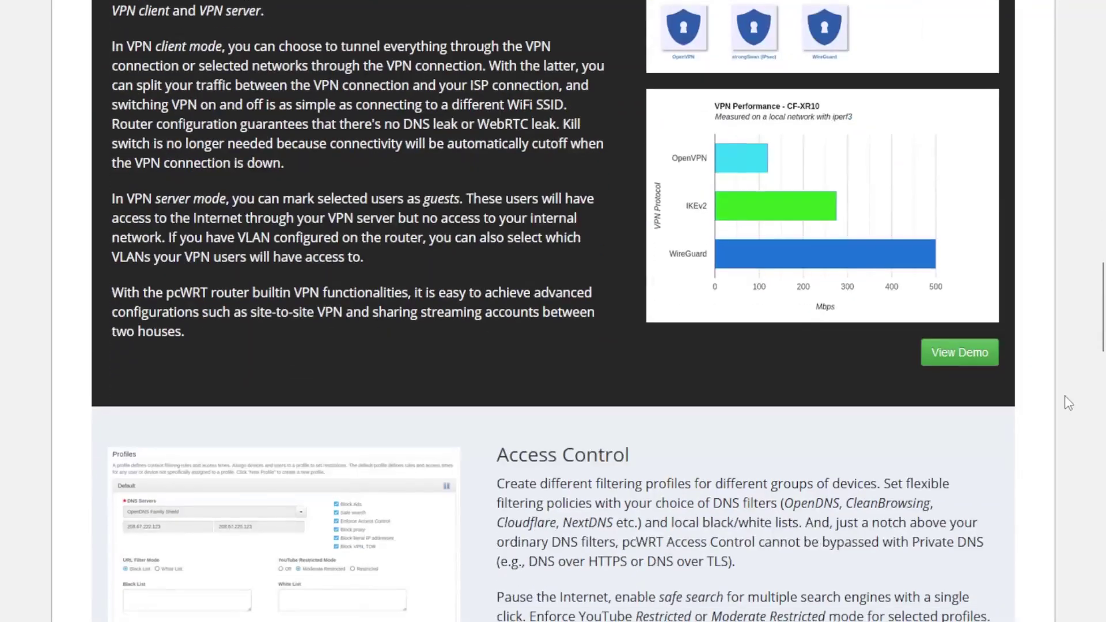
scroll(1068, 404, down, 15)
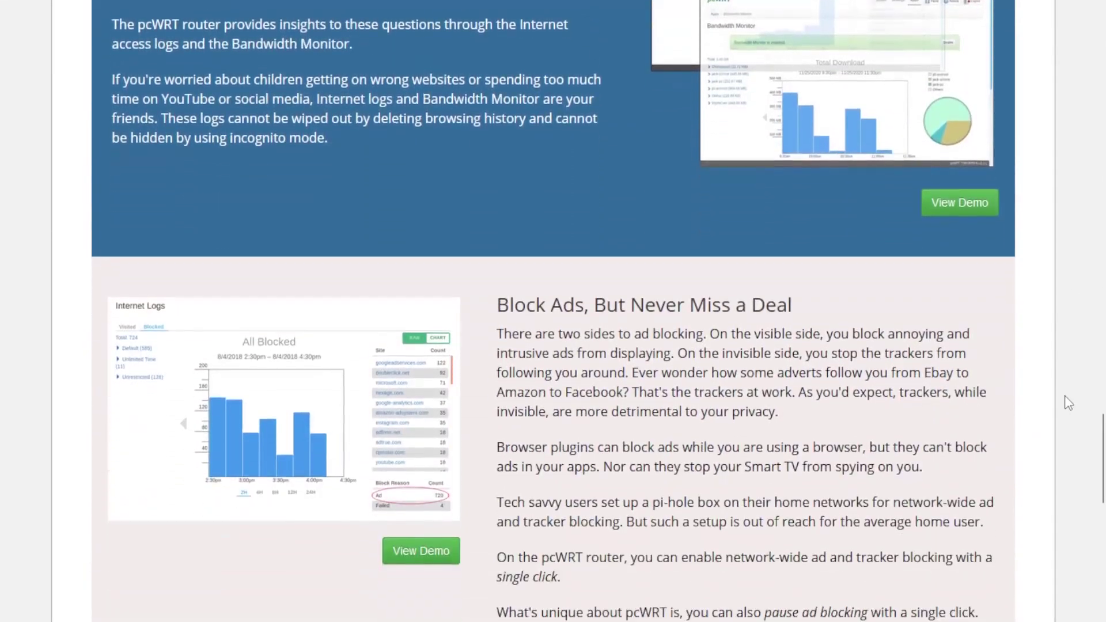
scroll(1068, 403, down, 12)
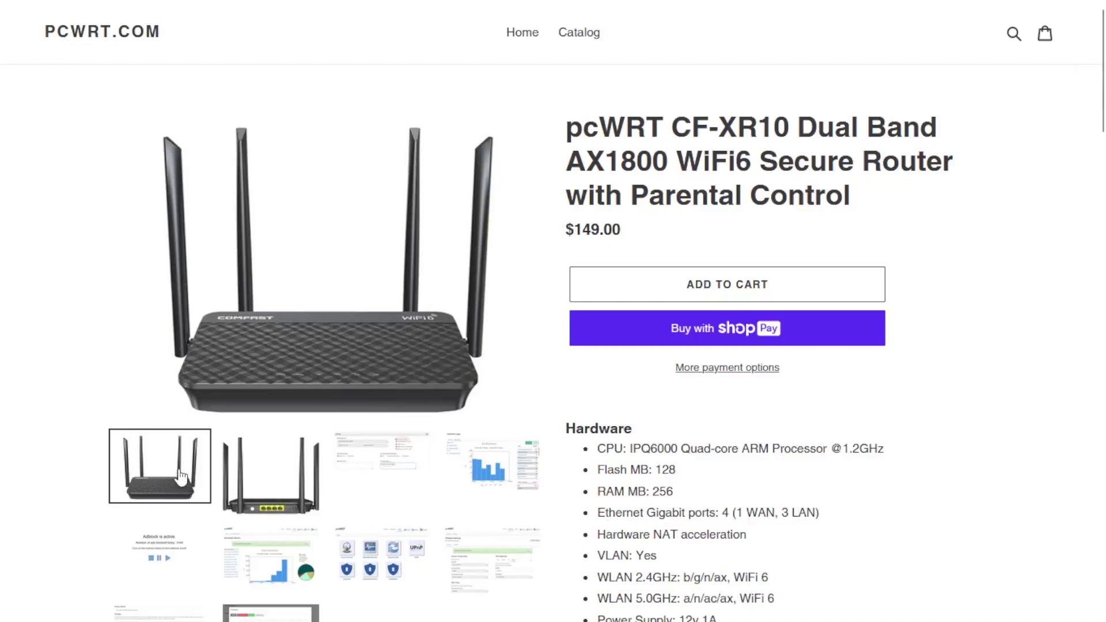
Step: View the rear photo plus the DNS/URL filter, Wireless Settings, Adblock, Bandwidth Monitor and Apps screenshots
click(269, 477)
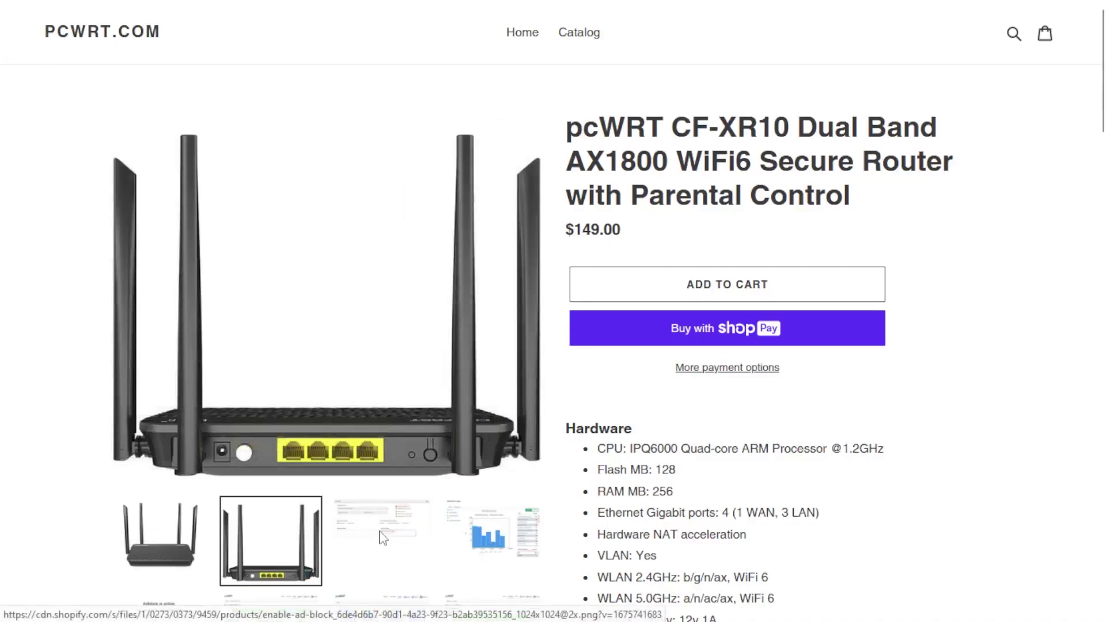
click(382, 537)
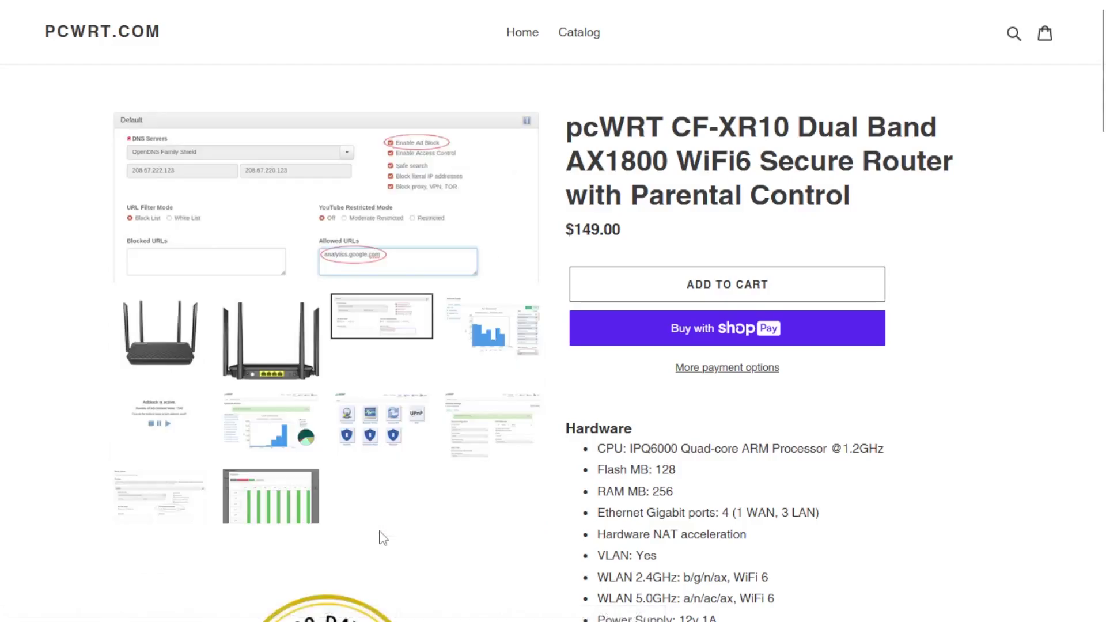
click(482, 440)
scroll(483, 440, down, 2)
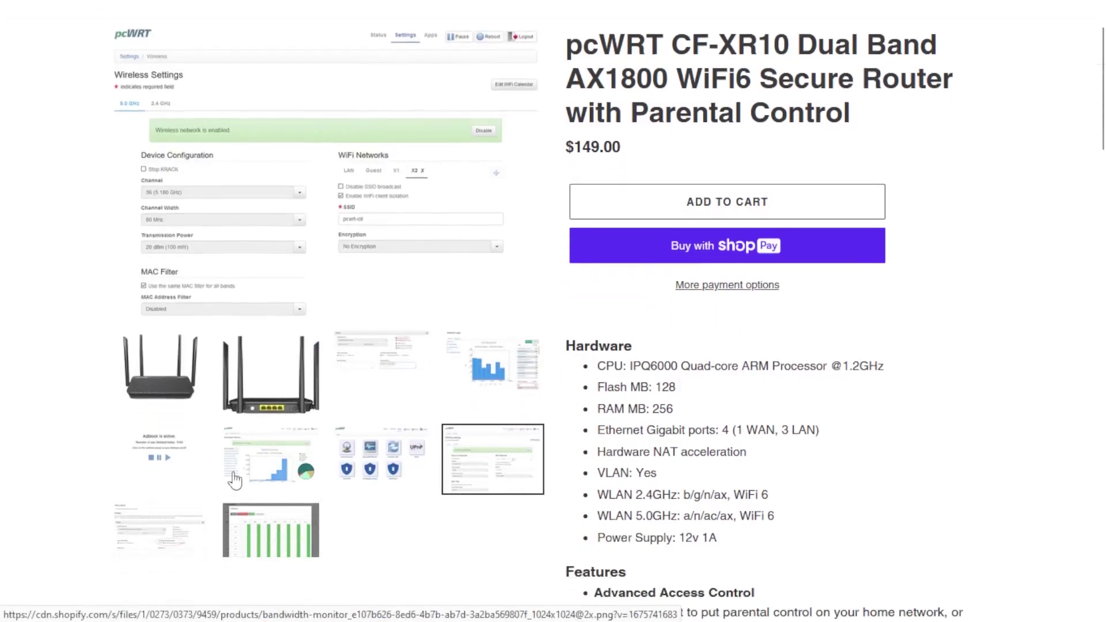
click(182, 465)
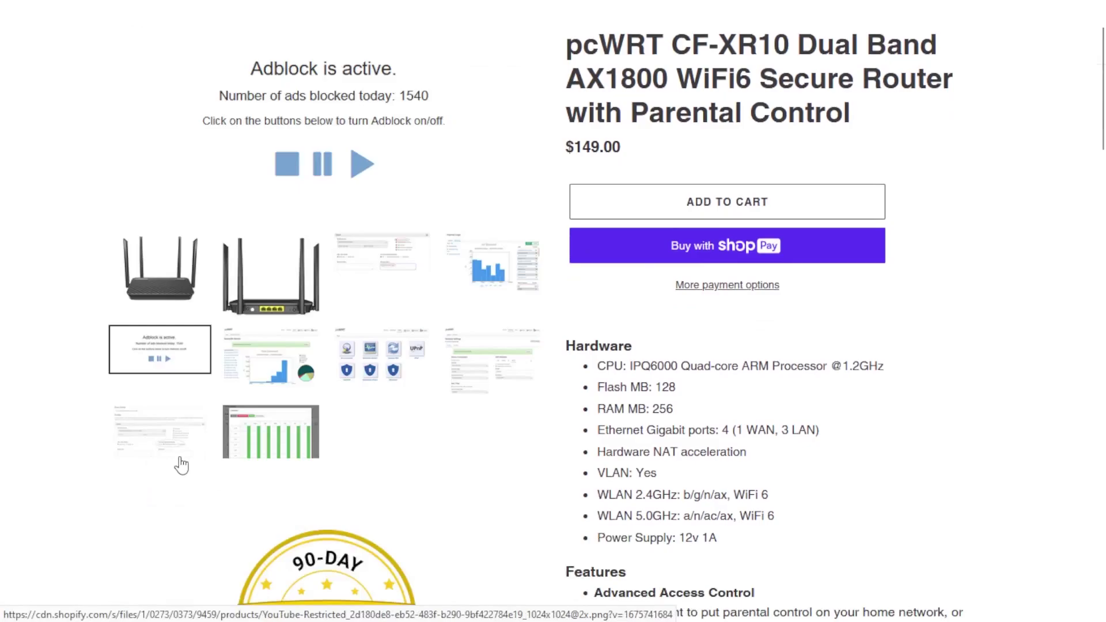
click(273, 366)
click(372, 423)
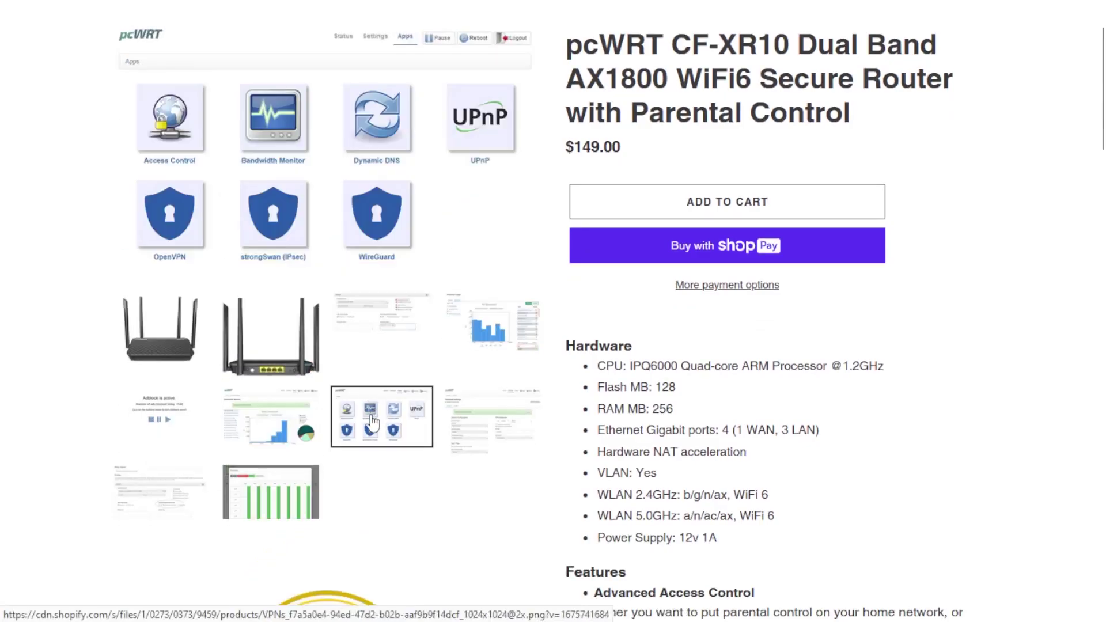
Step: View the Wireless Settings, YouTube Restricted Mode and Calendars screenshots, then scroll the description
click(484, 429)
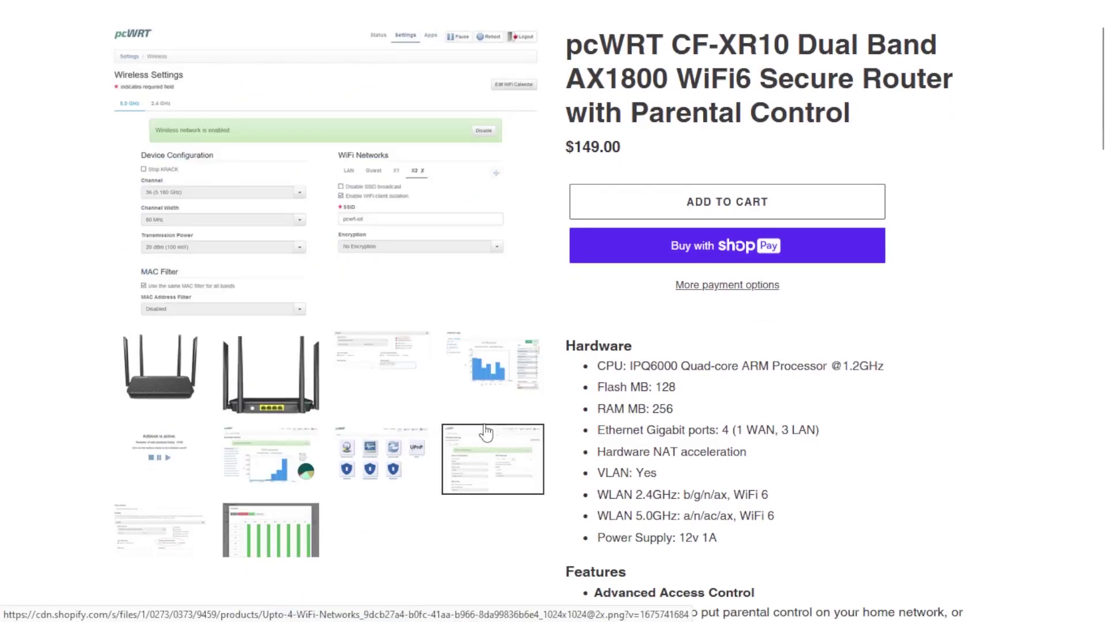
click(164, 535)
click(271, 495)
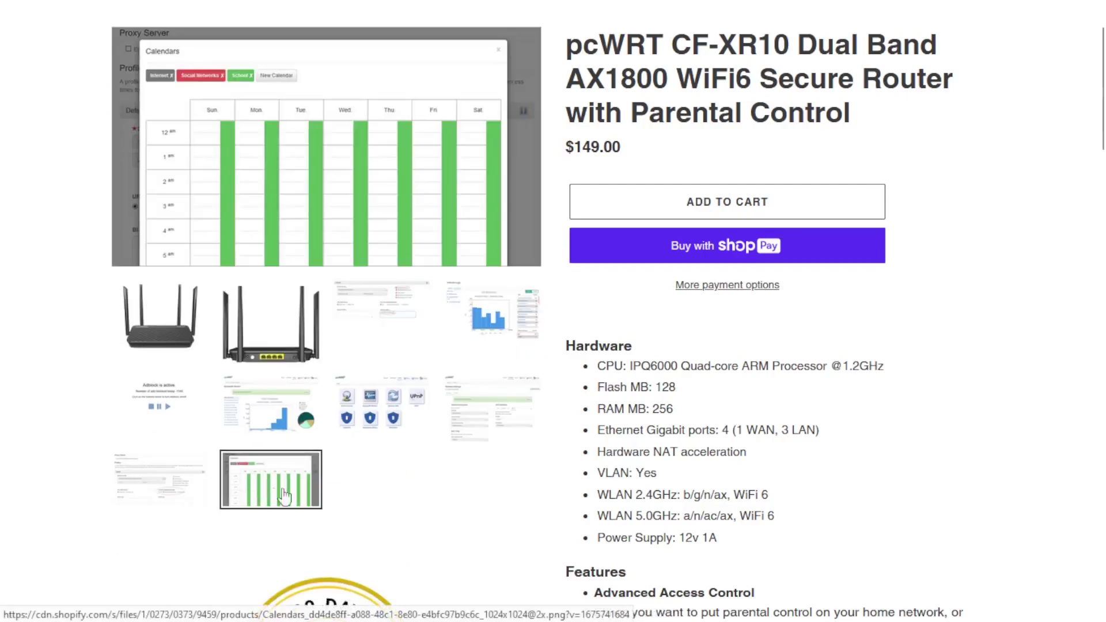
scroll(798, 420, down, 20)
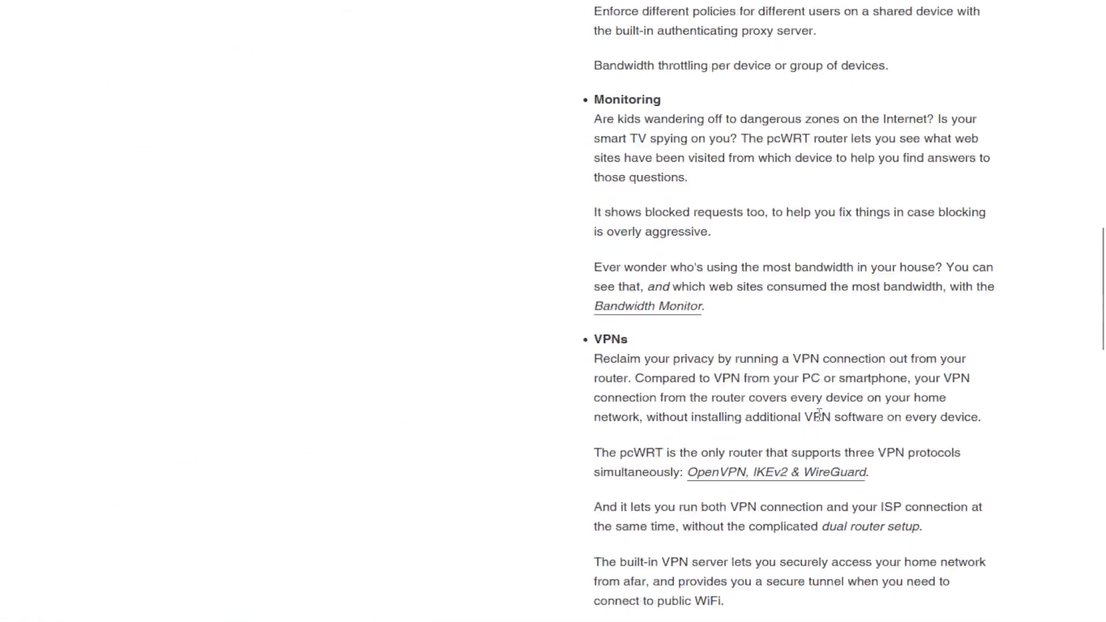
scroll(821, 422, down, 9)
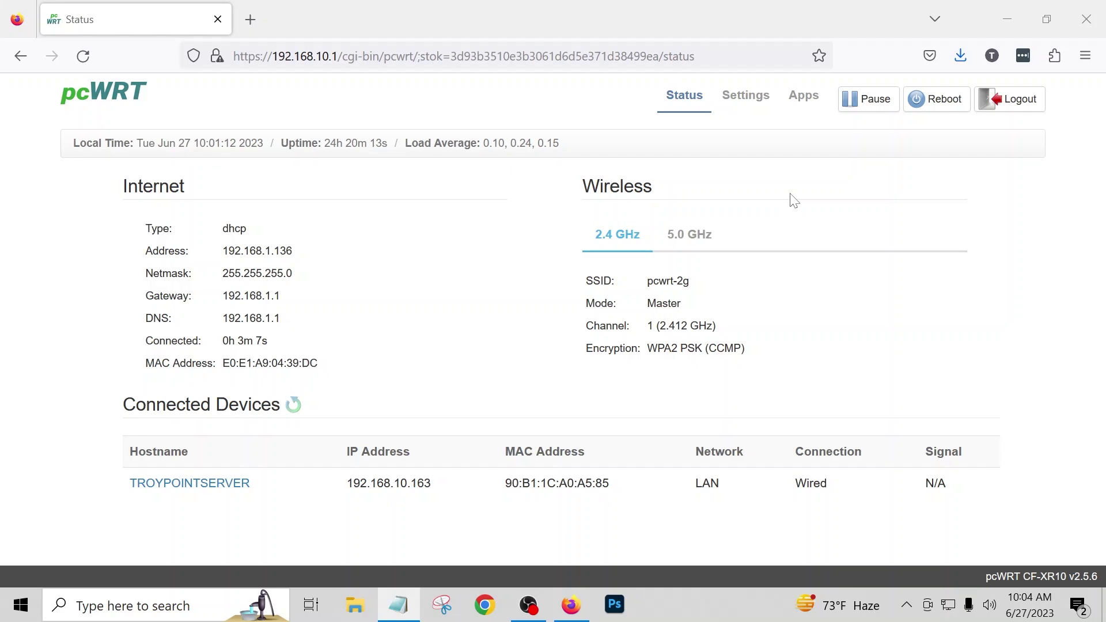
Step: Open Settings > Wireless and show the 5.0 GHz band: pcwrt-5g, channel 48, 80 MHz, WPA2-PSK
click(474, 104)
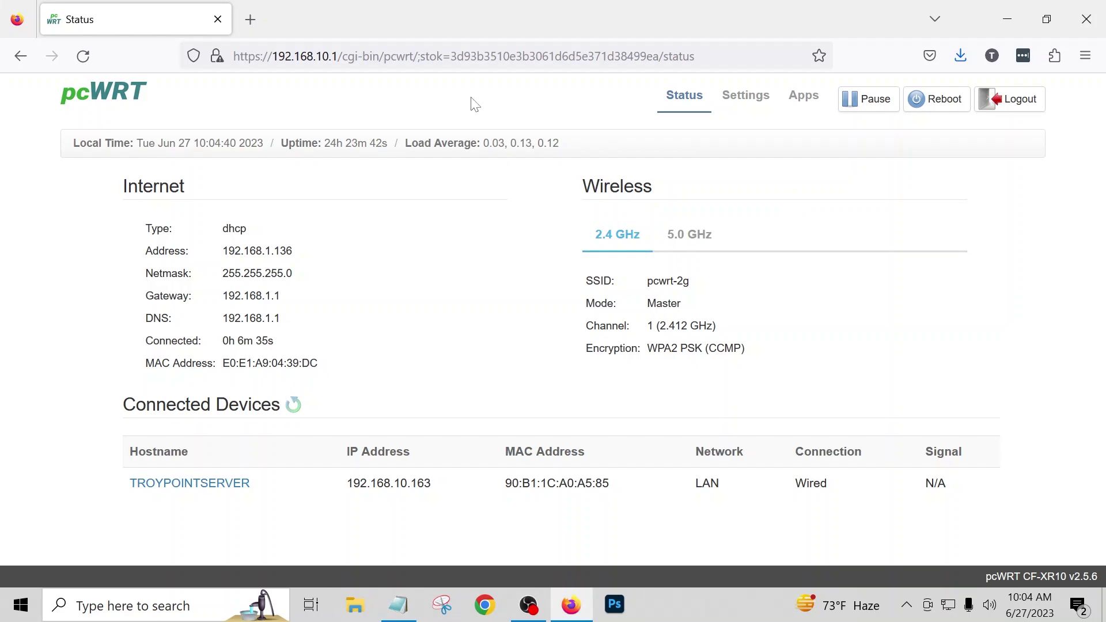
click(757, 101)
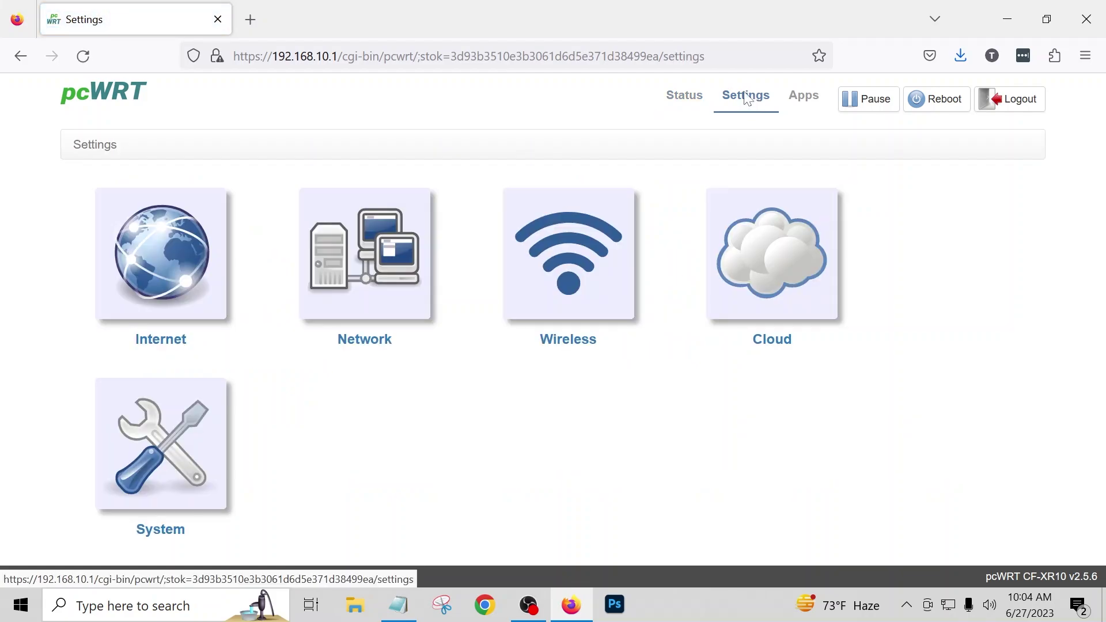
click(596, 268)
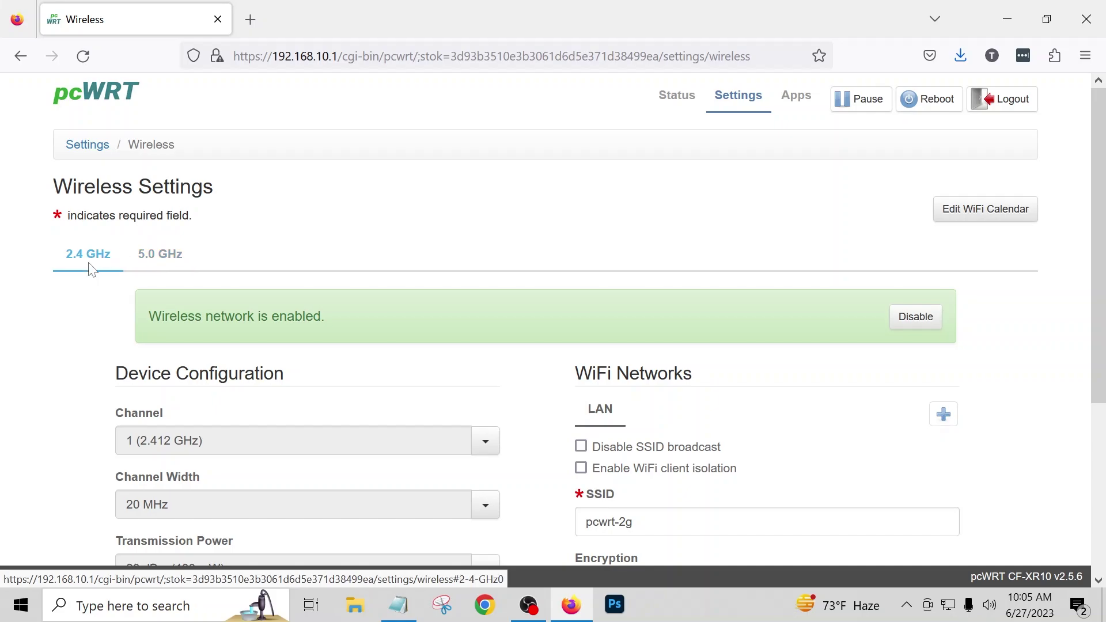
scroll(95, 273, down, 3)
scroll(683, 291, down, 1)
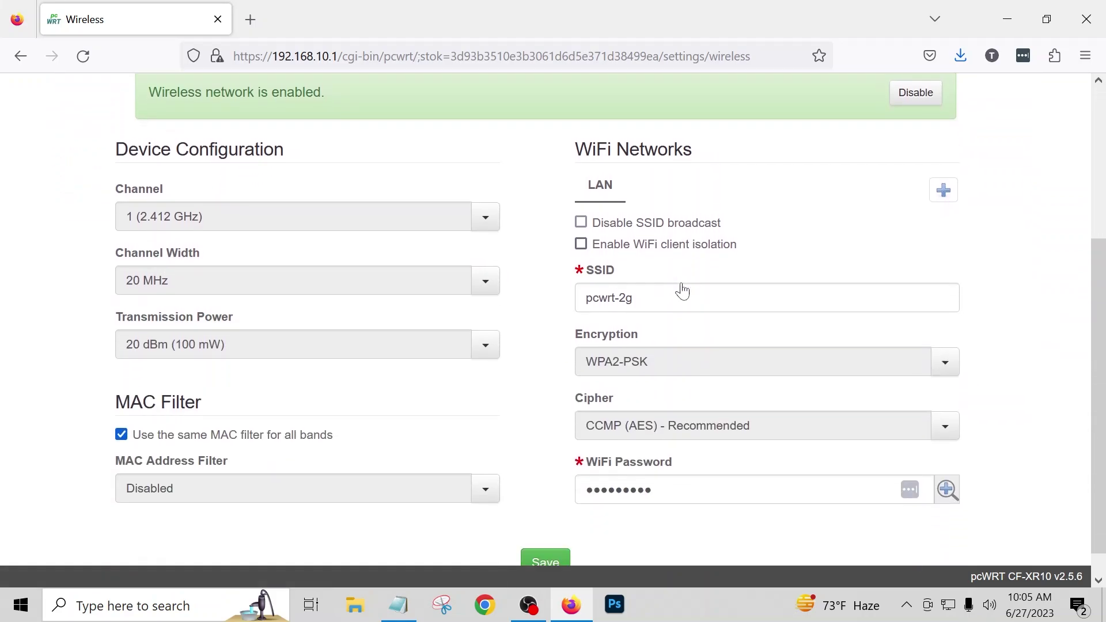
scroll(683, 291, down, 1)
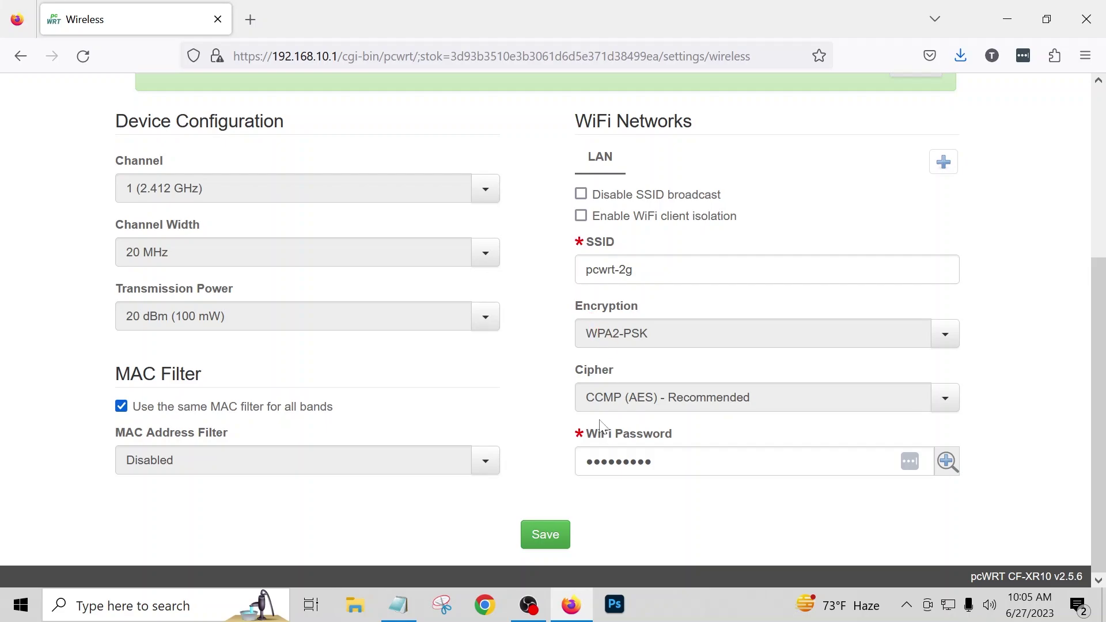
scroll(602, 323, up, 3)
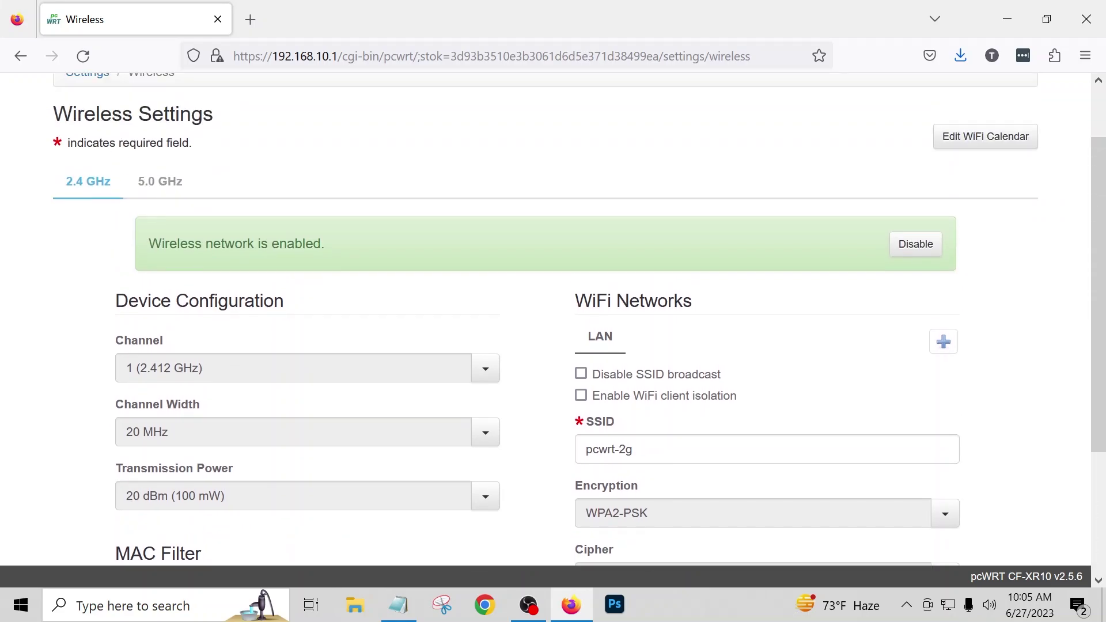
click(160, 181)
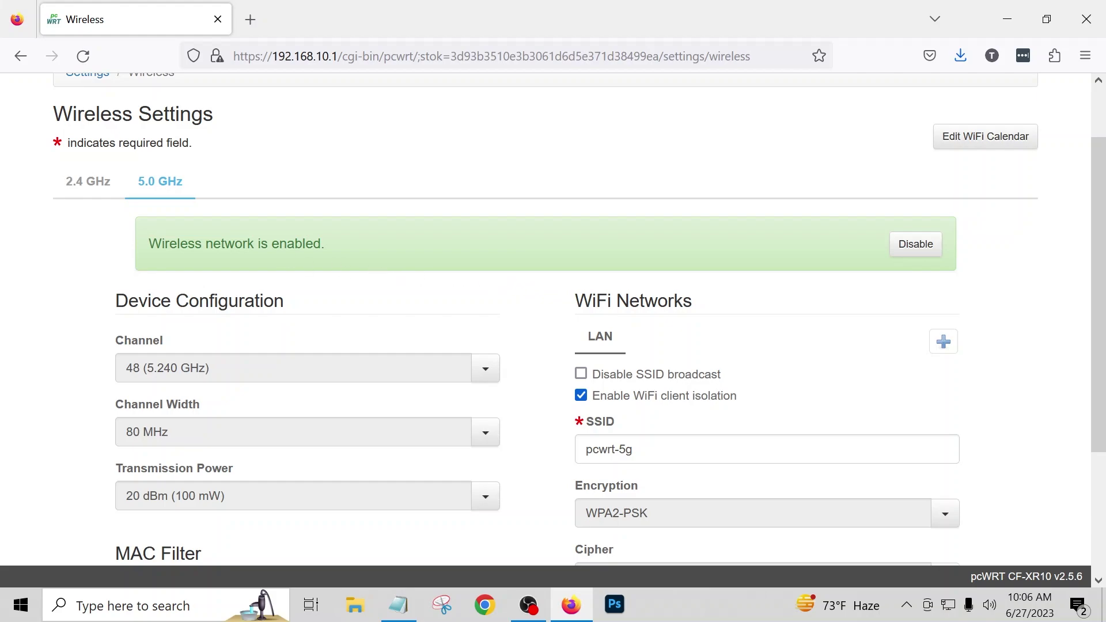
Step: Add a 5 GHz WiFi network for X1 with SSID 'pcwrt-novpn'
click(945, 344)
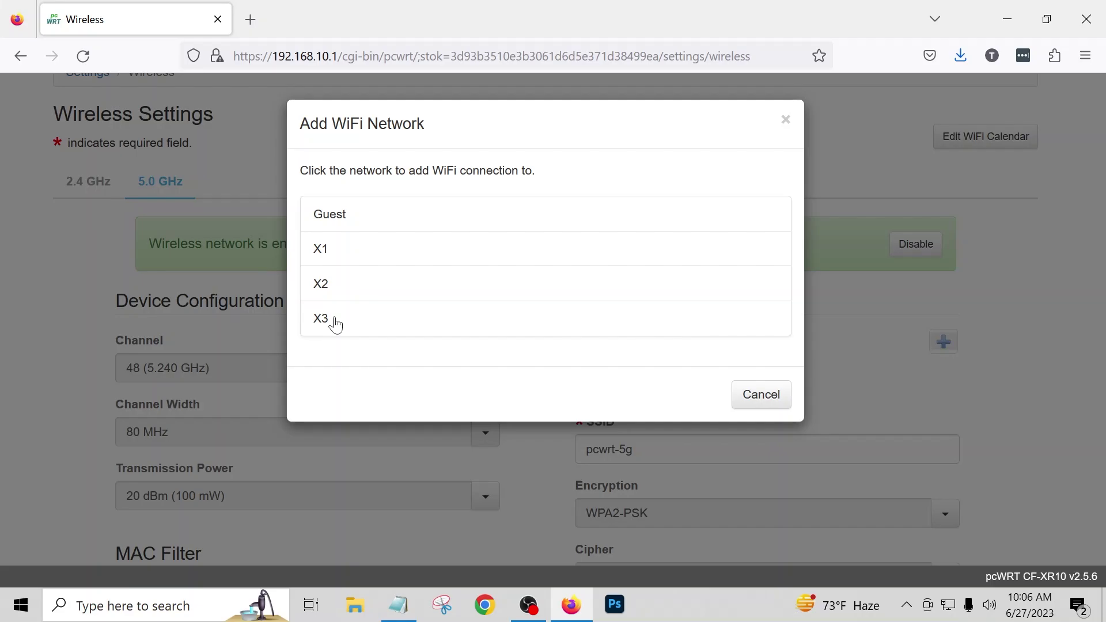
click(321, 256)
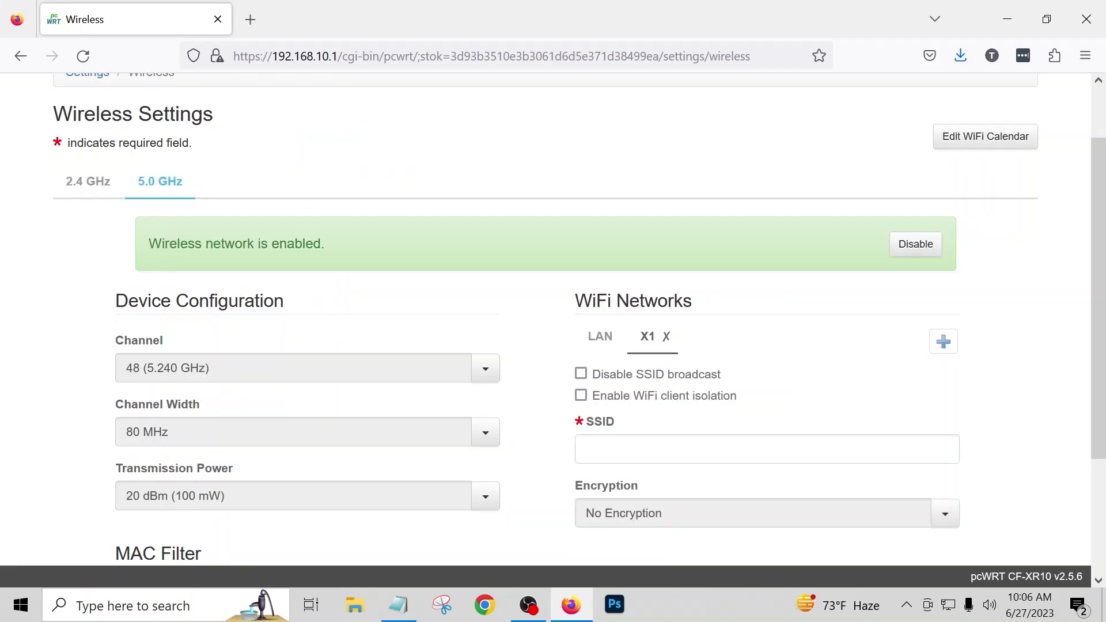
click(588, 449)
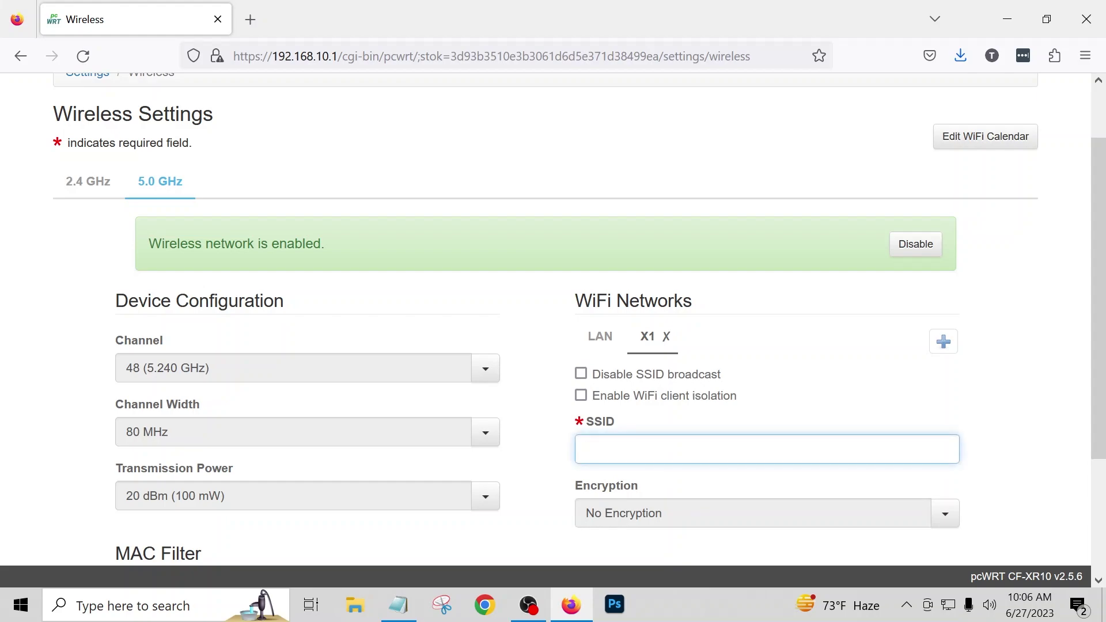
text(pc)
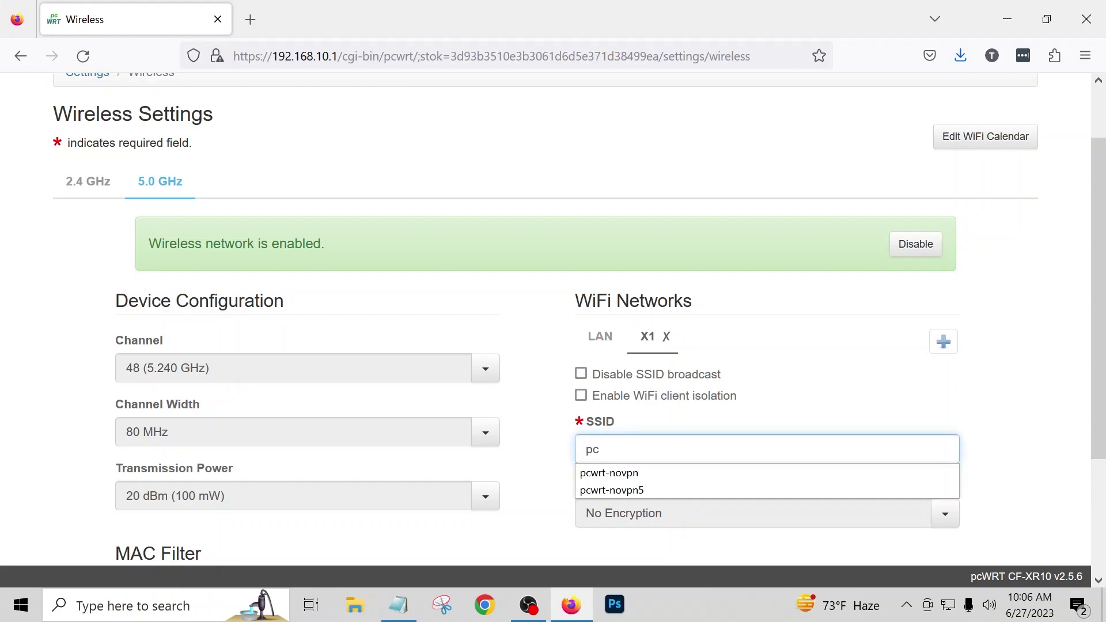
text(wrt-novpn)
Step: Give it WPA2-PSK encryption, CCMP (AES) cipher and the pasted WiFi password, then save
scroll(726, 420, down, 2)
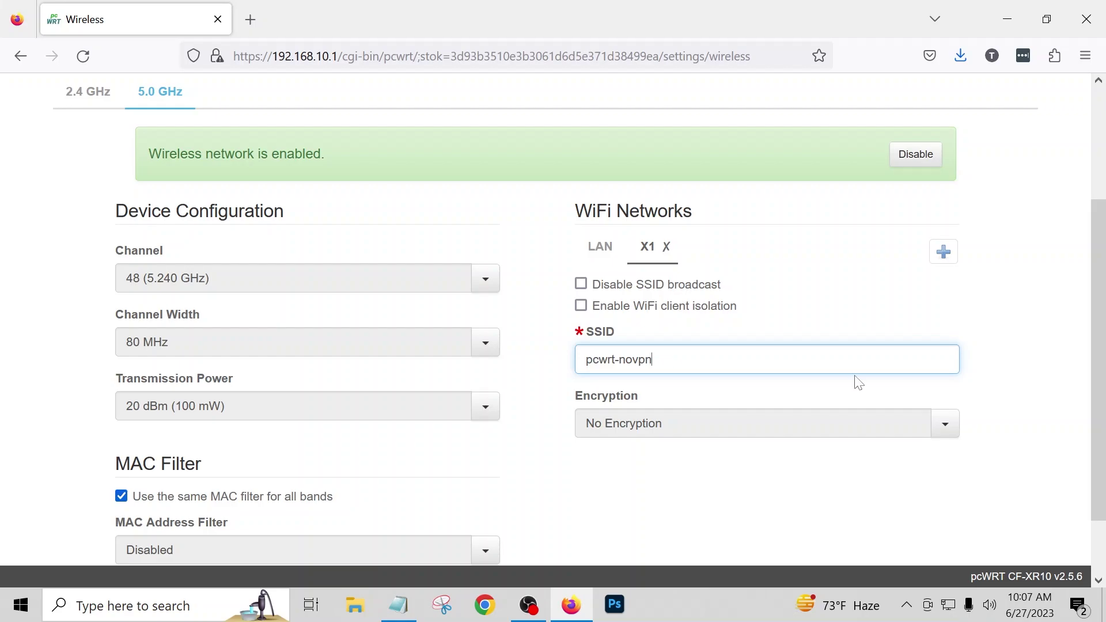
scroll(662, 423, down, 2)
click(663, 348)
click(647, 421)
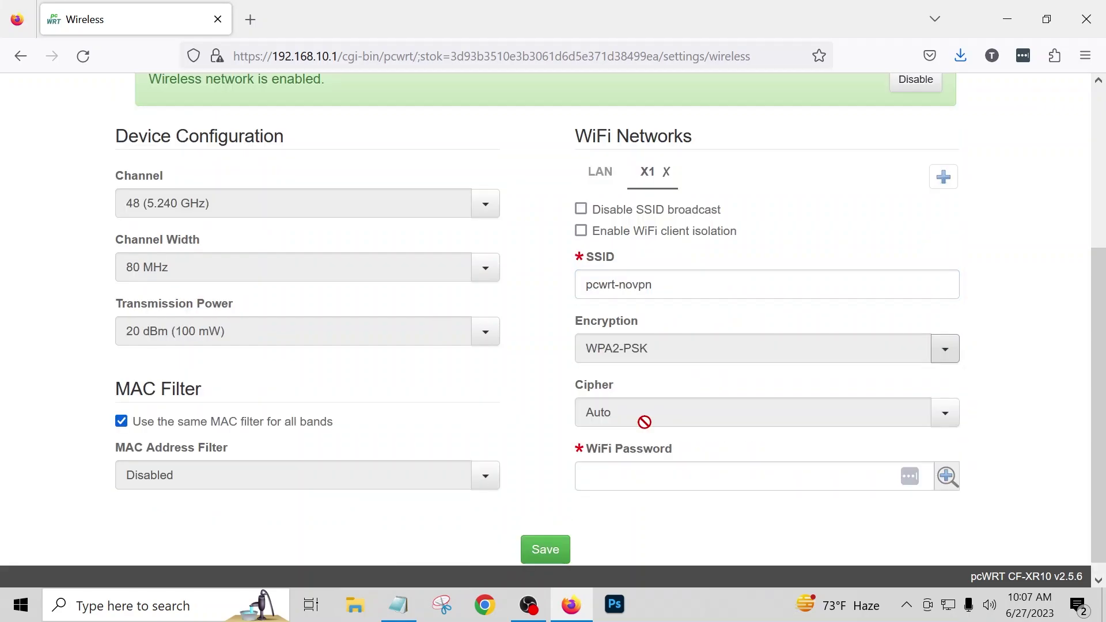
click(945, 413)
click(691, 467)
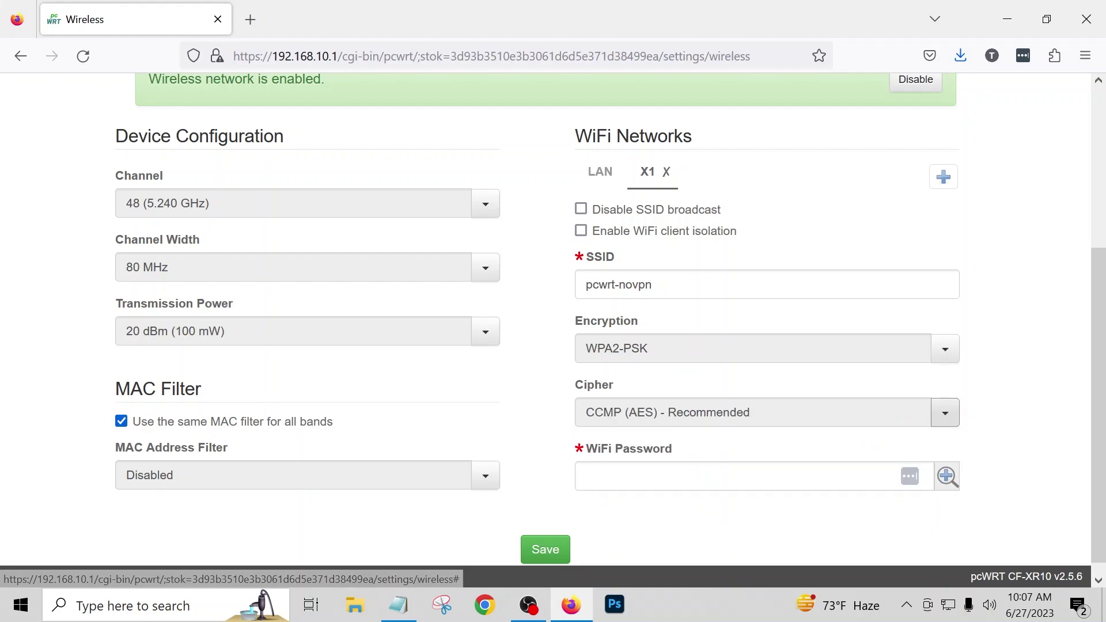
click(691, 475)
key(ctrl+v)
scroll(1015, 419, down, 1)
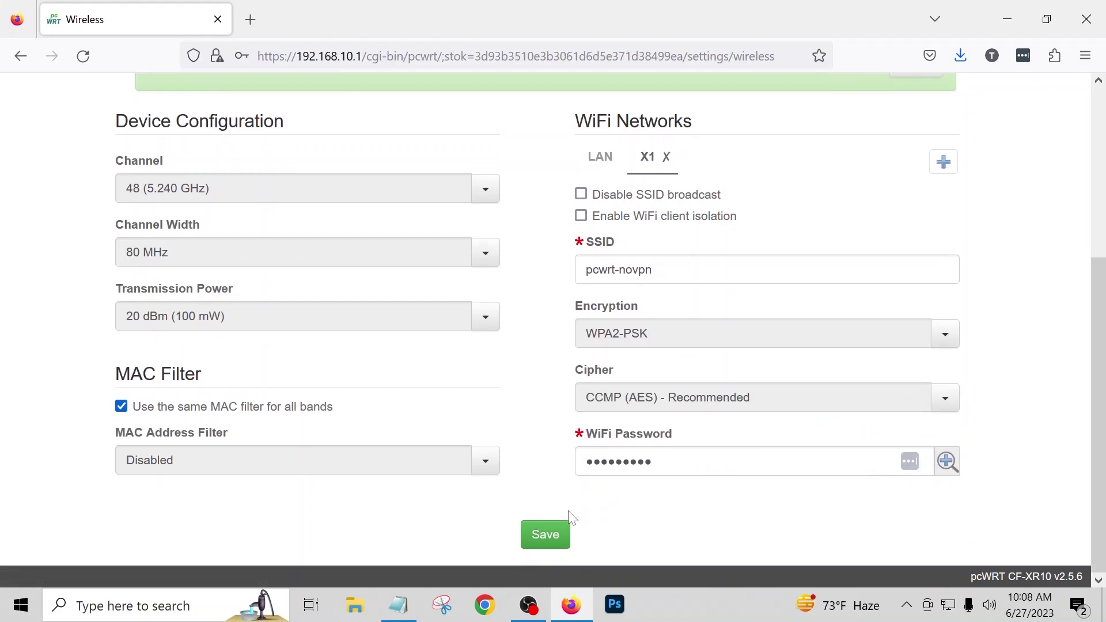
click(543, 535)
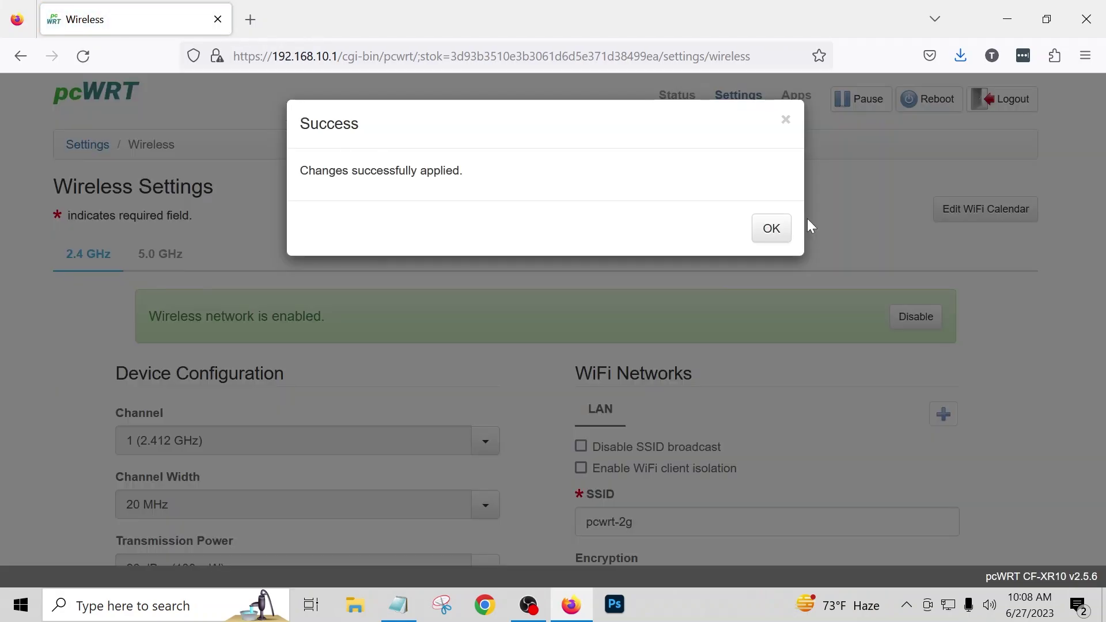
Step: Dismiss the Success notice and review the 5 GHz X1 network showing pcwrt-novpn with WPA2-PSK
click(774, 231)
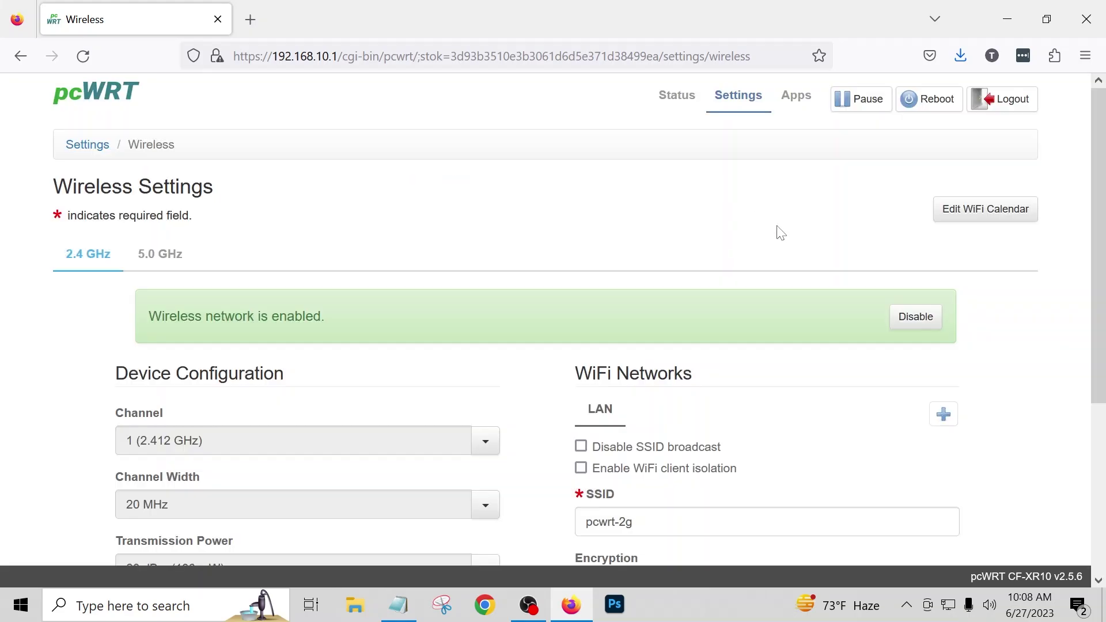
click(160, 256)
scroll(644, 346, down, 2)
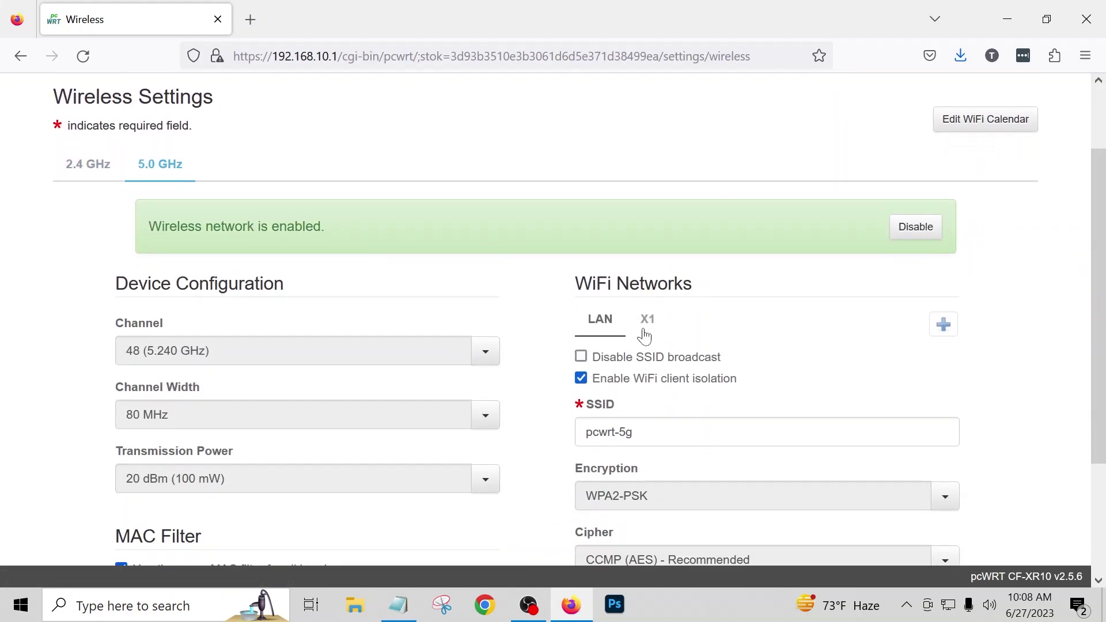
click(646, 320)
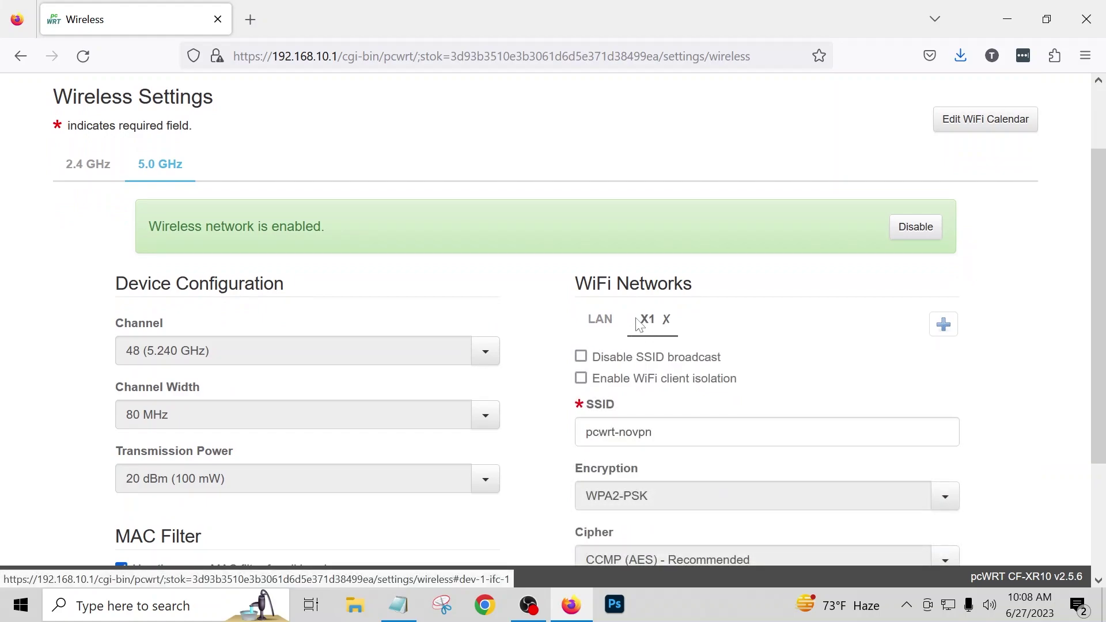
scroll(656, 345, down, 3)
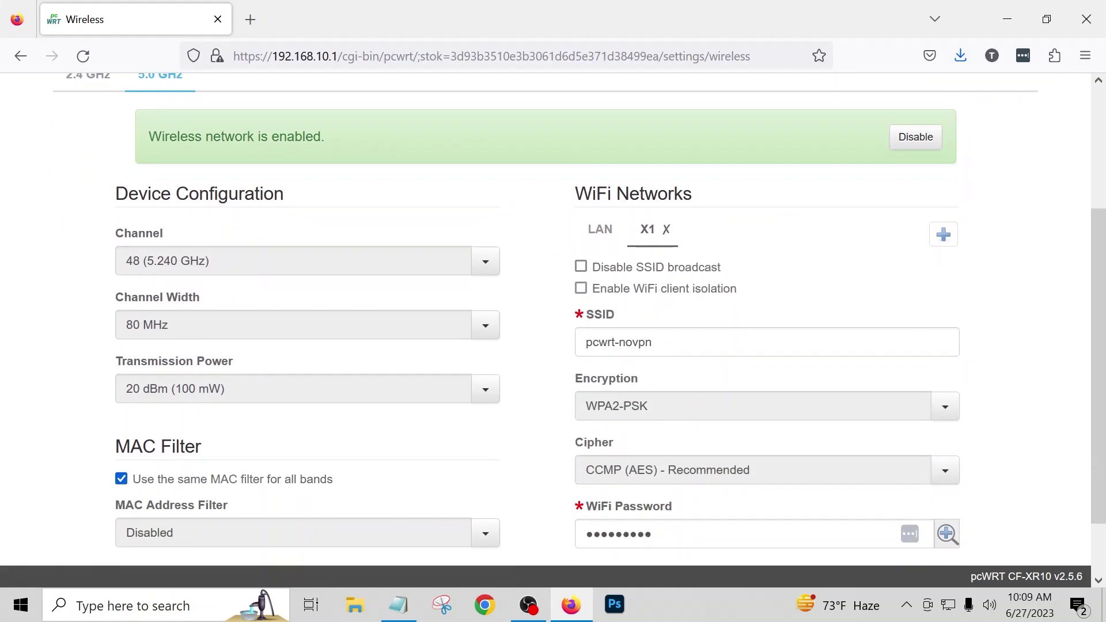
scroll(662, 382, up, 3)
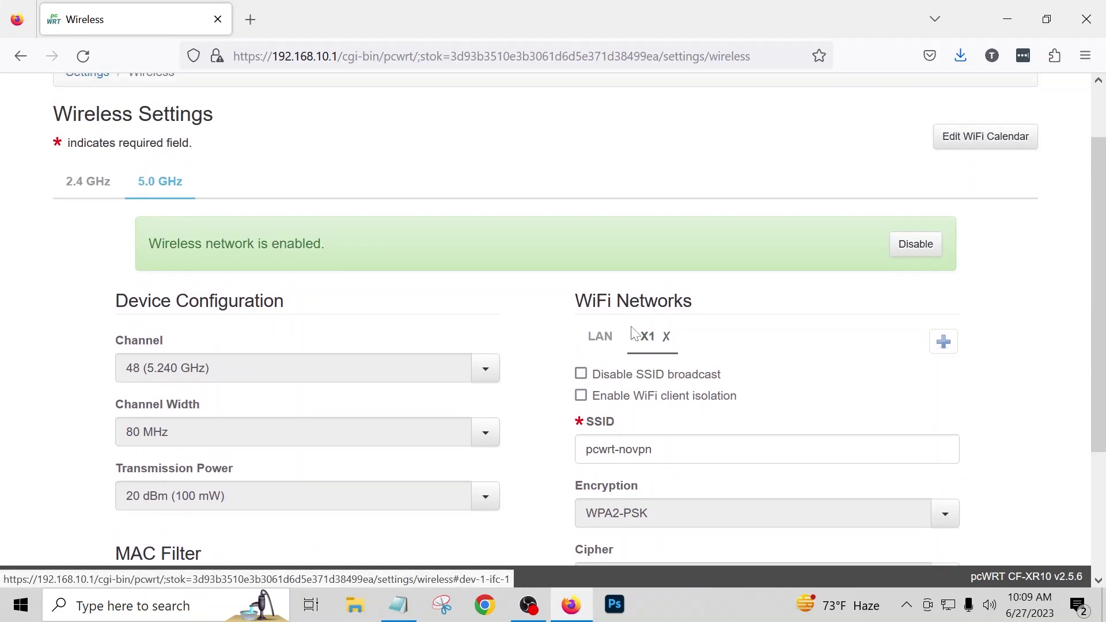
Step: On the 2.4 GHz band, abandon adding a WiFi network, keeping pcwrt-2g as the only network
click(90, 192)
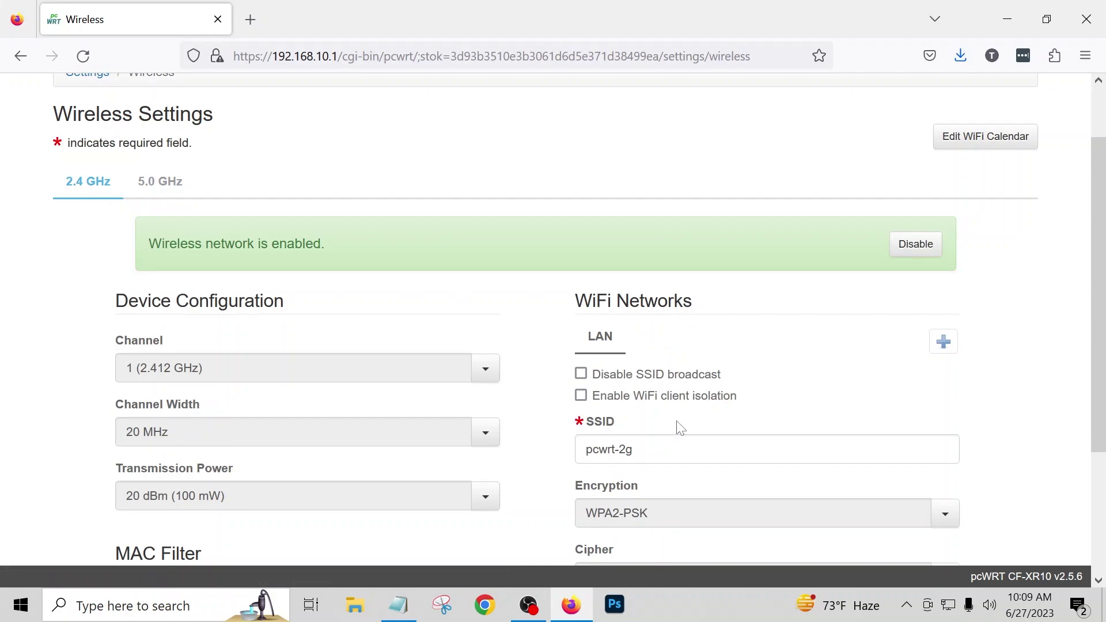
click(942, 343)
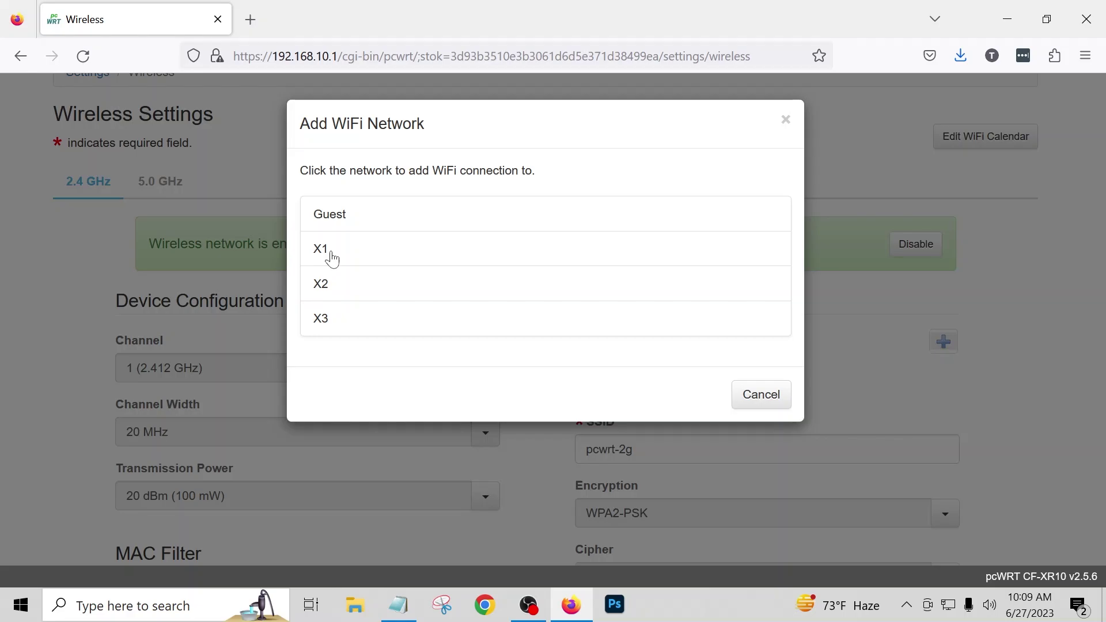
click(785, 120)
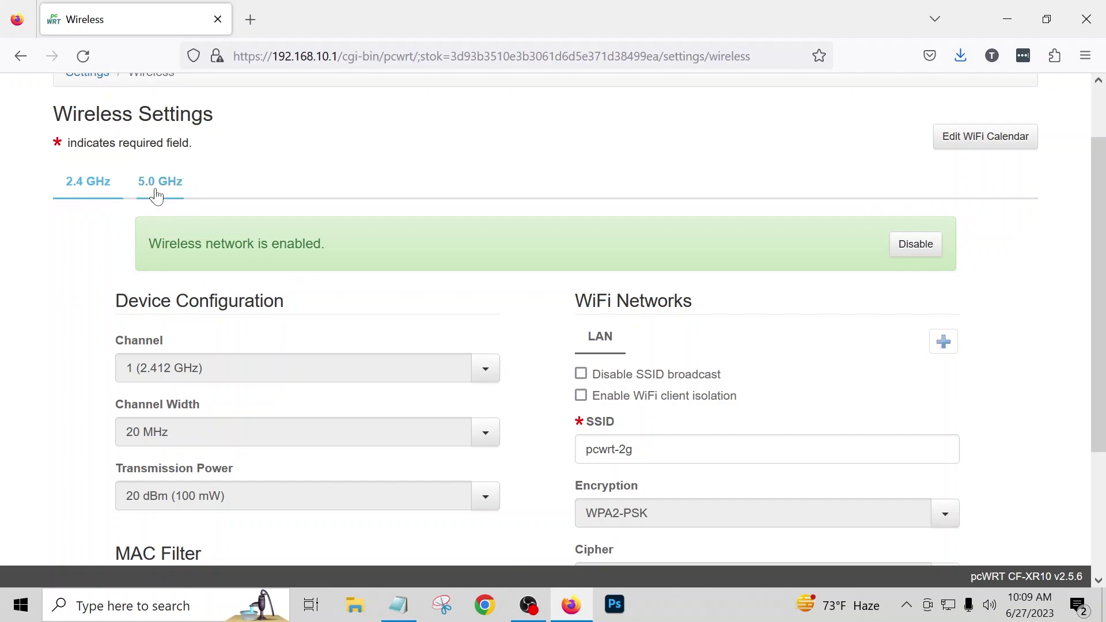
click(944, 343)
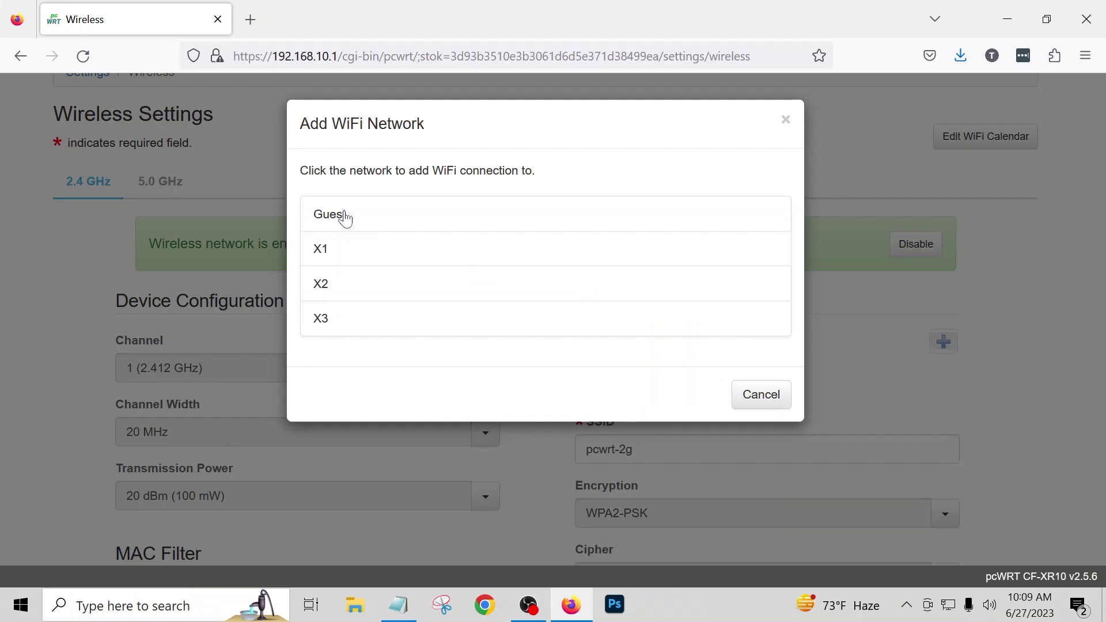
click(748, 398)
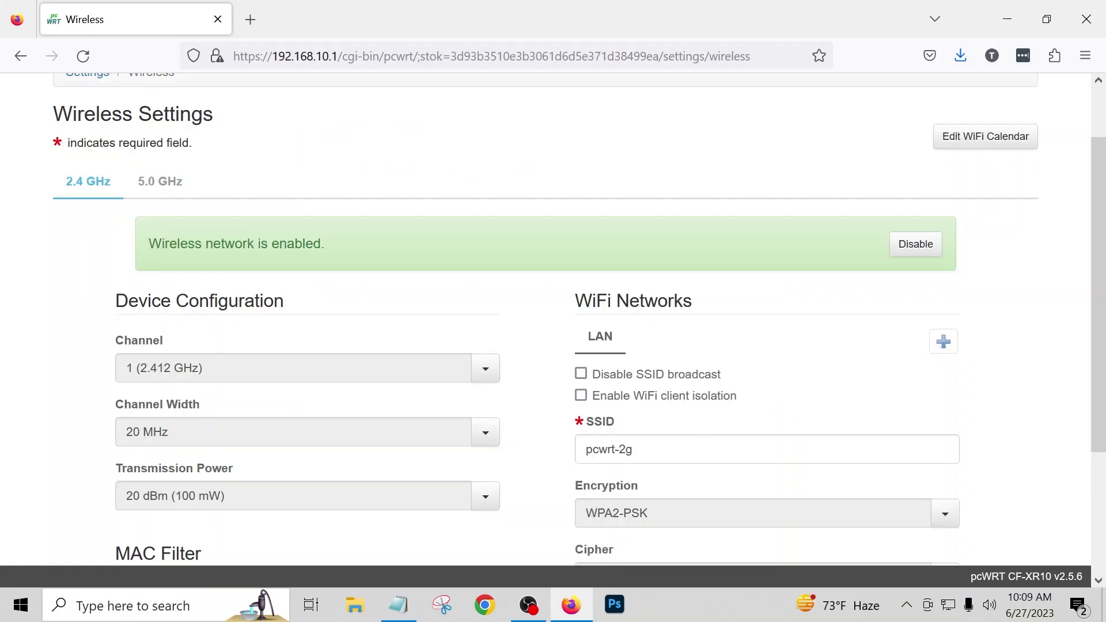
scroll(667, 442, up, 2)
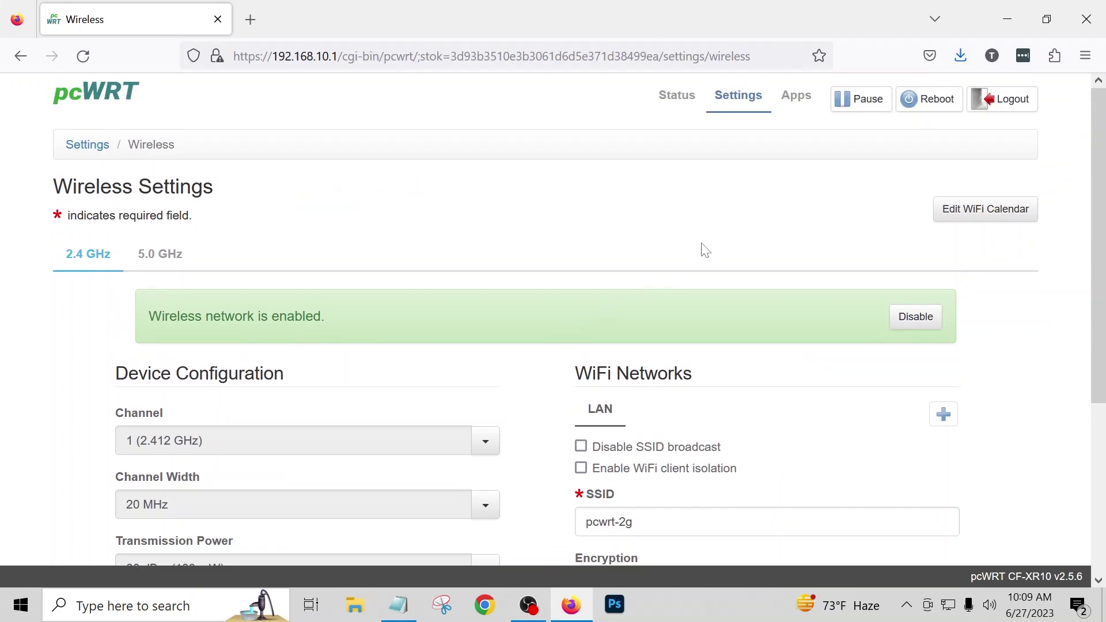
Step: In Network settings, assign Ethernet Port 2 to the X1 network under VLAN
click(80, 145)
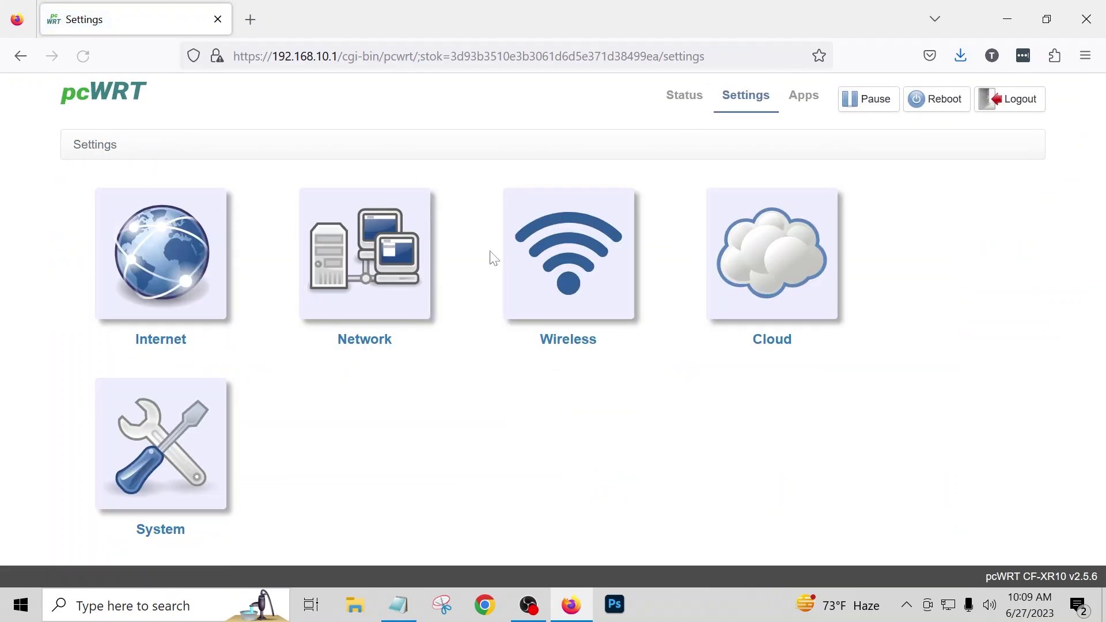
click(404, 257)
scroll(401, 254, down, 10)
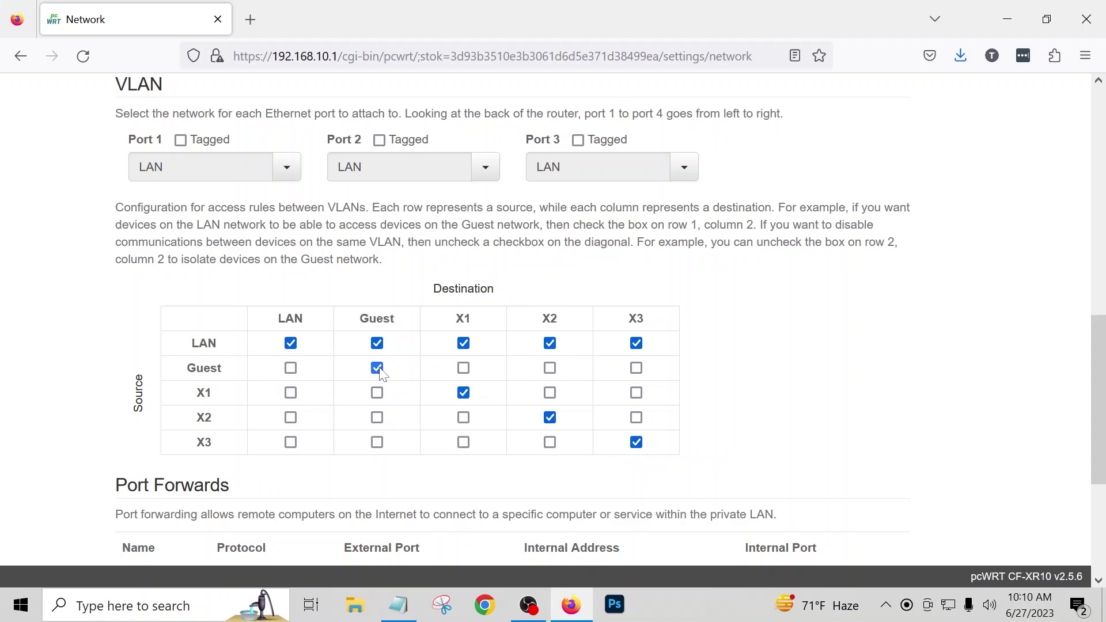
scroll(398, 376, up, 2)
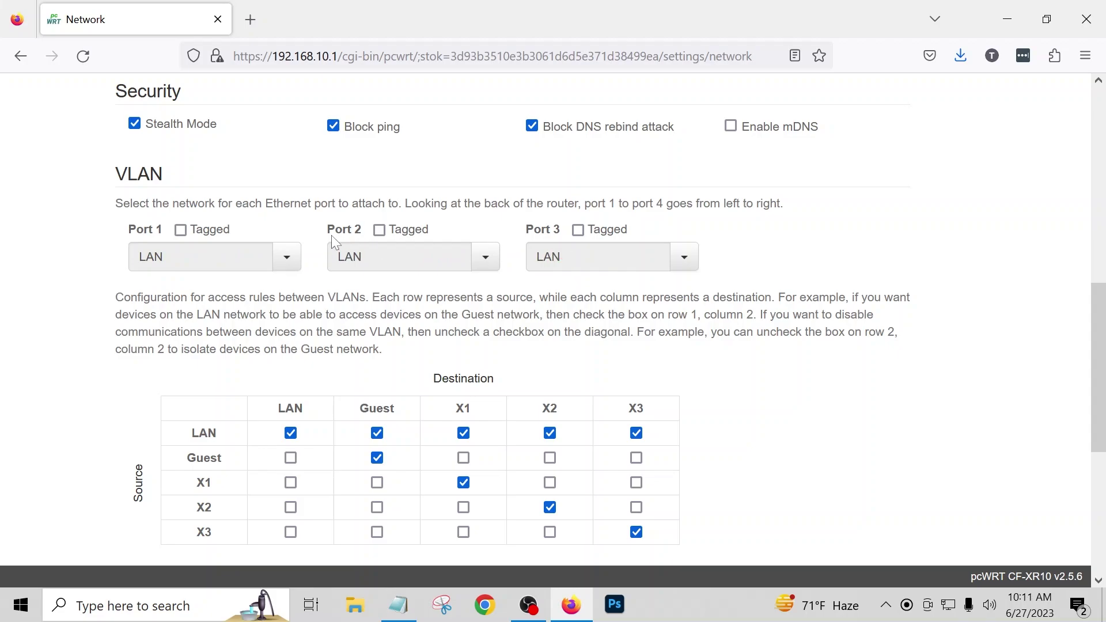
click(490, 264)
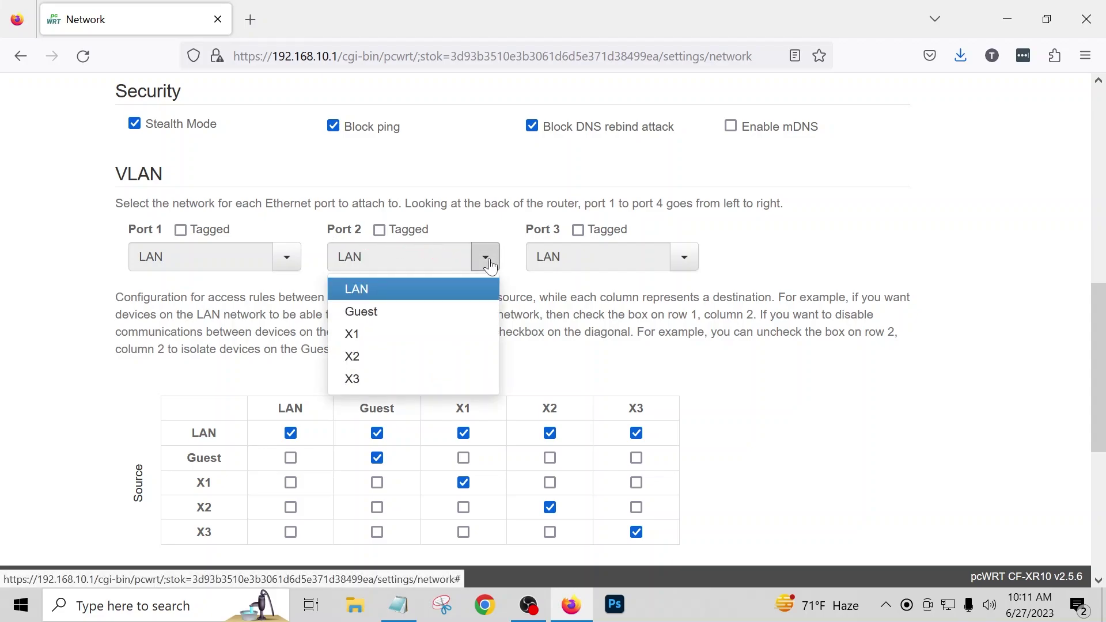
click(409, 336)
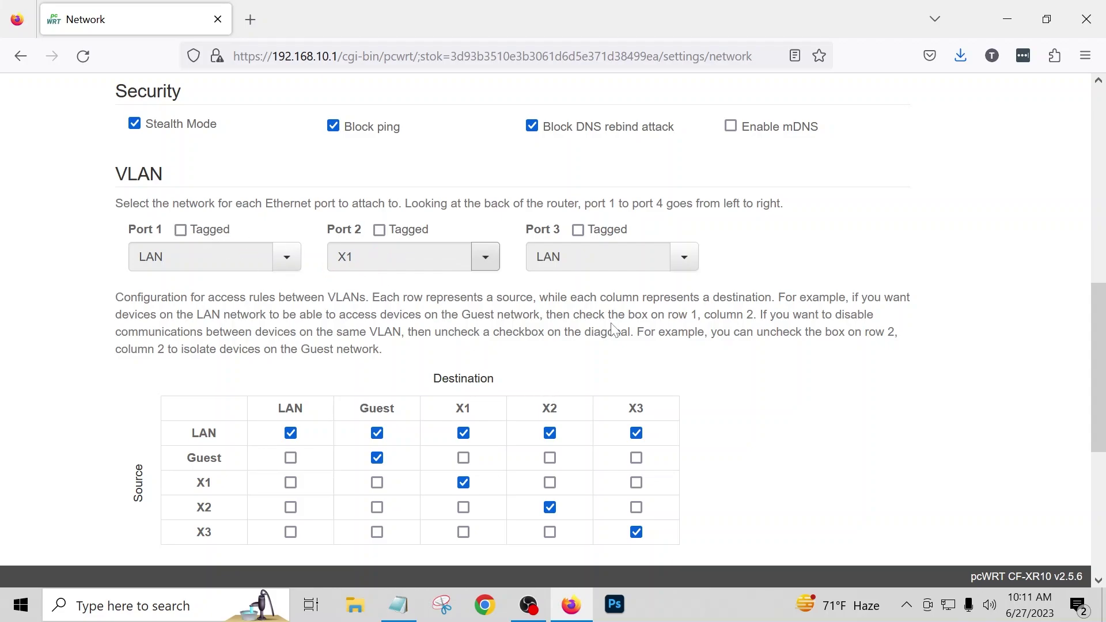
scroll(596, 310, up, 6)
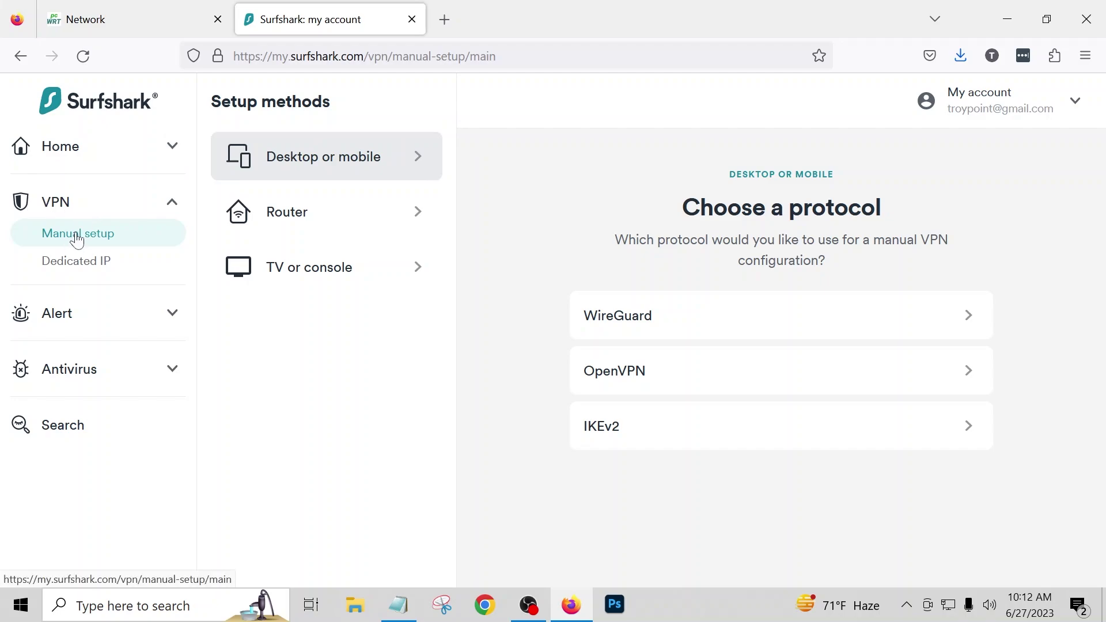
Step: Choose Router as the setup method and WireGuard as the protocol in Manual setup
click(308, 221)
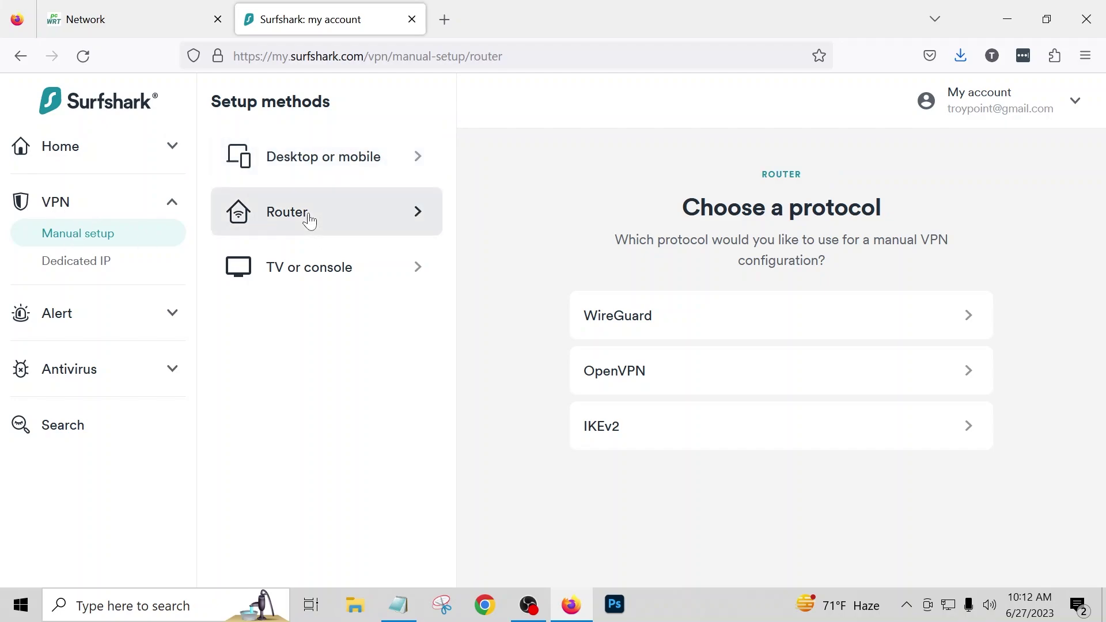
click(698, 318)
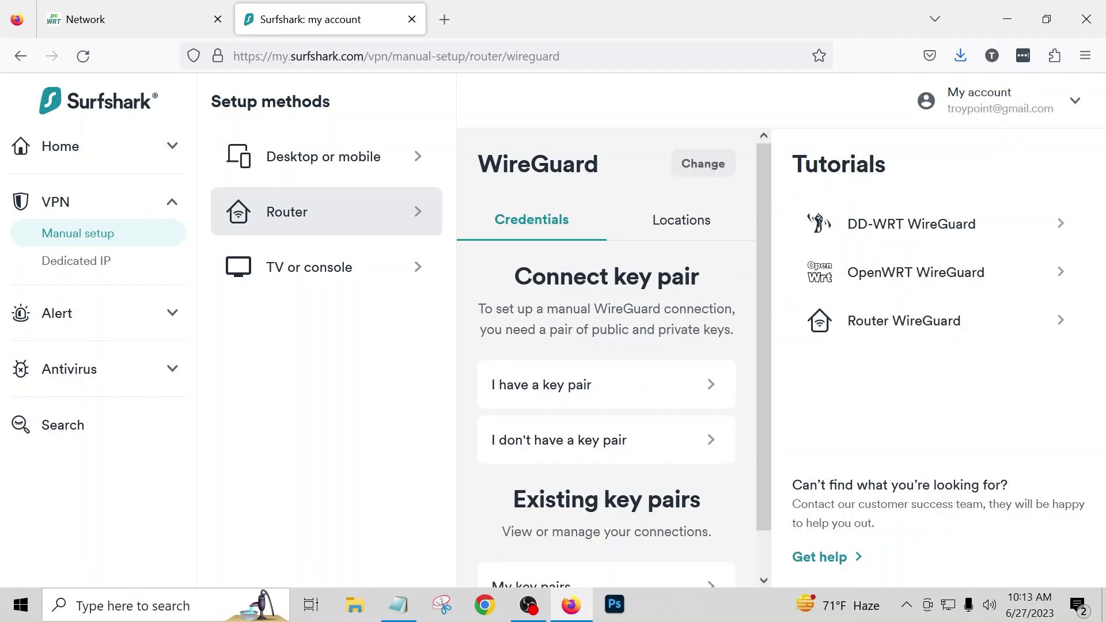
Step: Create a WireGuard key pair called 'Chicago', generate it, and copy its public key
click(543, 455)
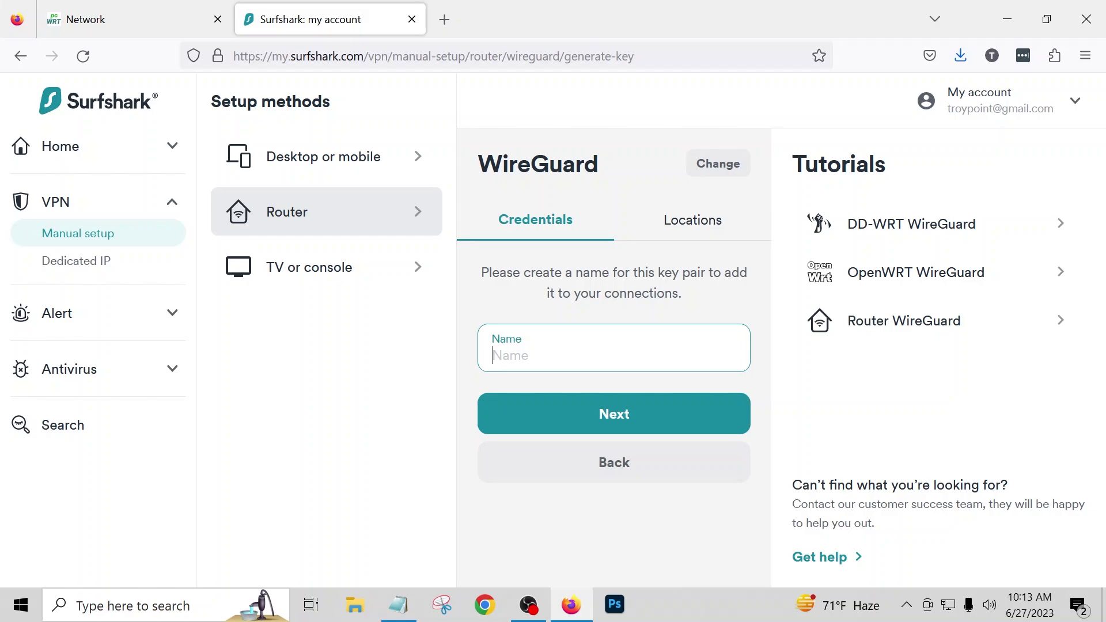
text(Chicago)
click(611, 417)
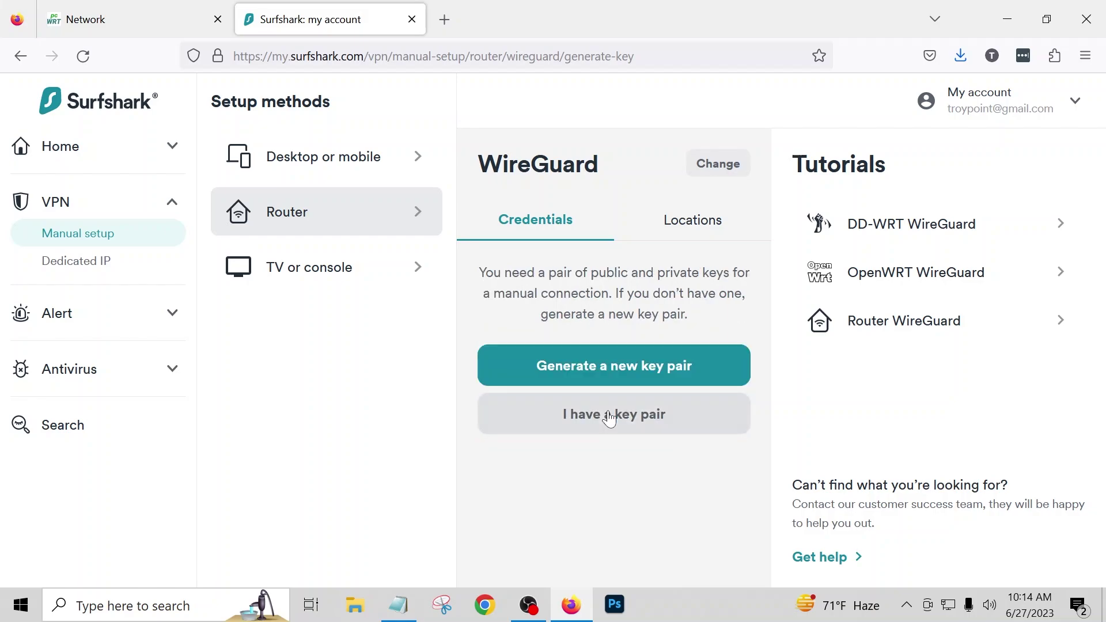
click(589, 373)
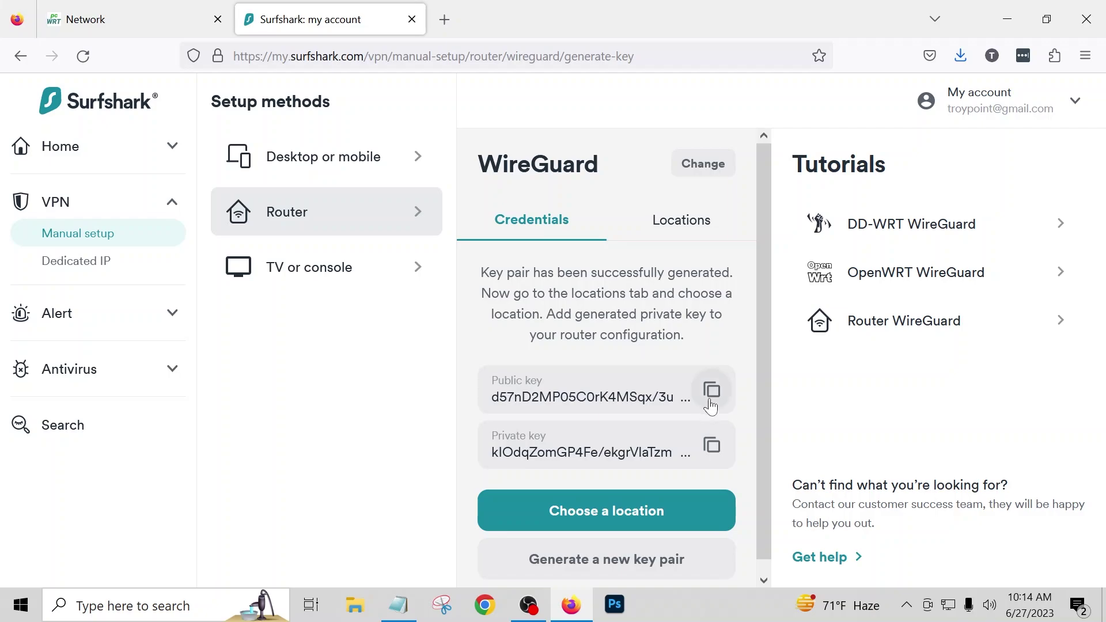
click(712, 395)
Step: Search locations for 'chicago', open United States · Chicago, and save us-chi.conf to Downloads
scroll(608, 356, down, 1)
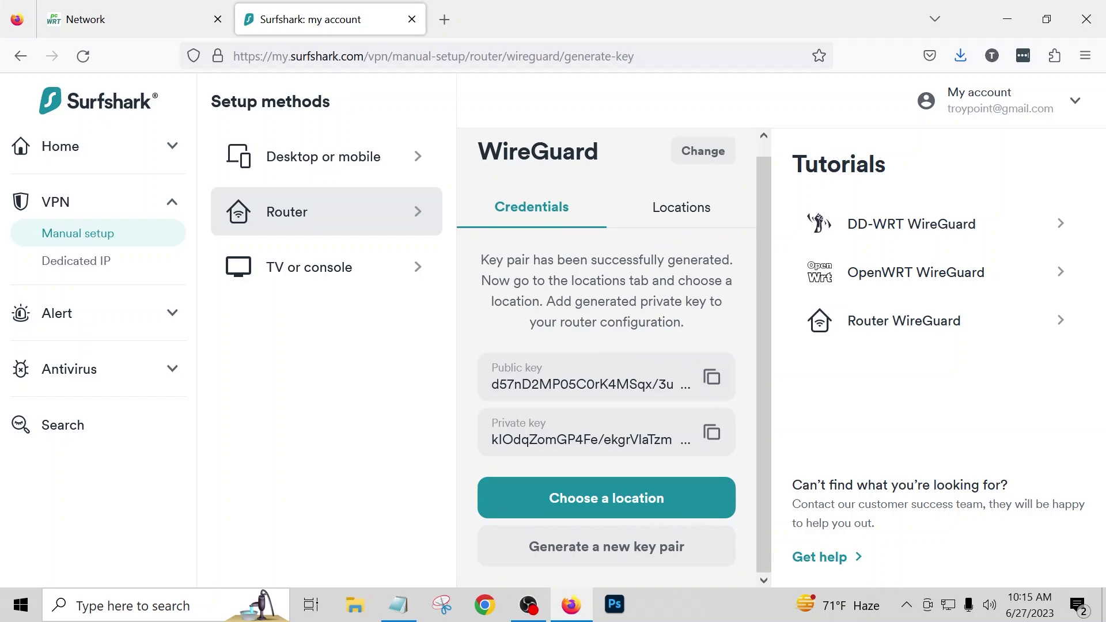
click(599, 499)
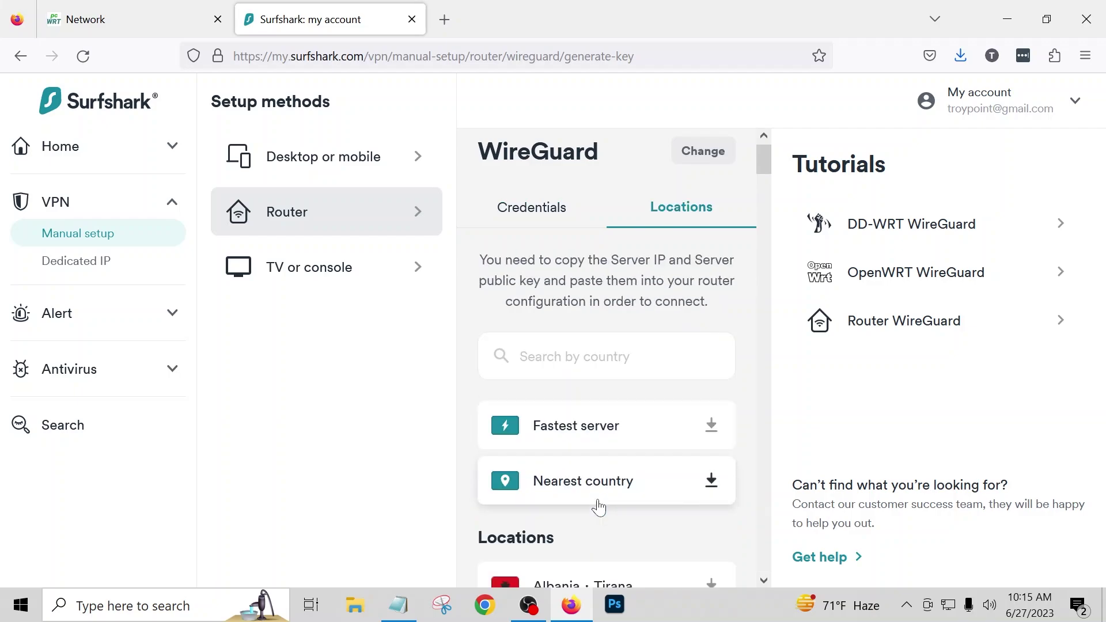
click(576, 358)
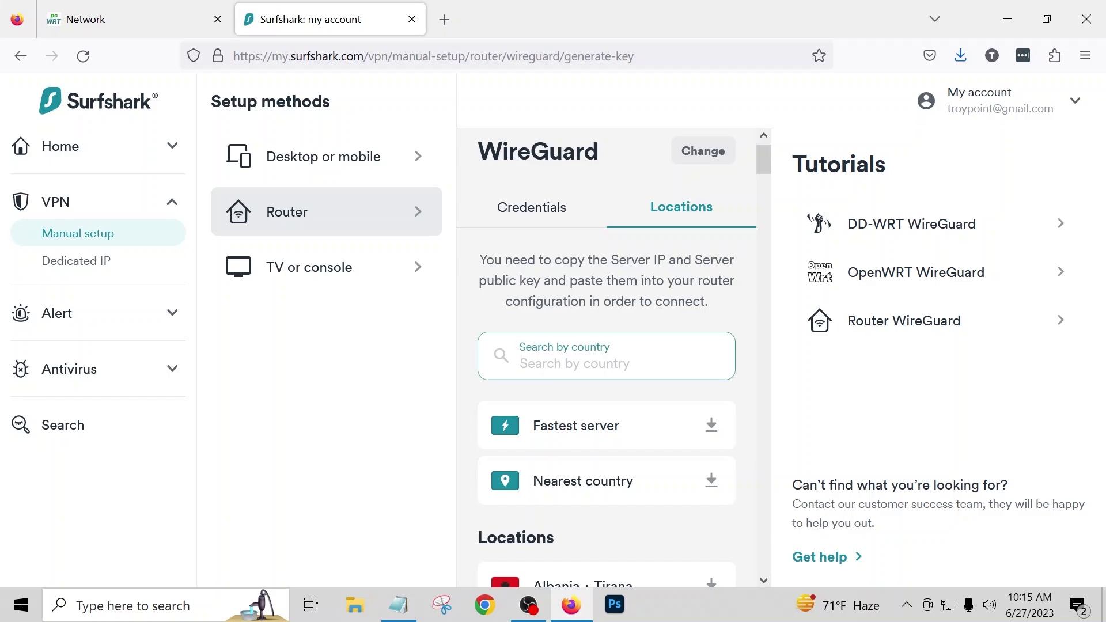
text(chicago)
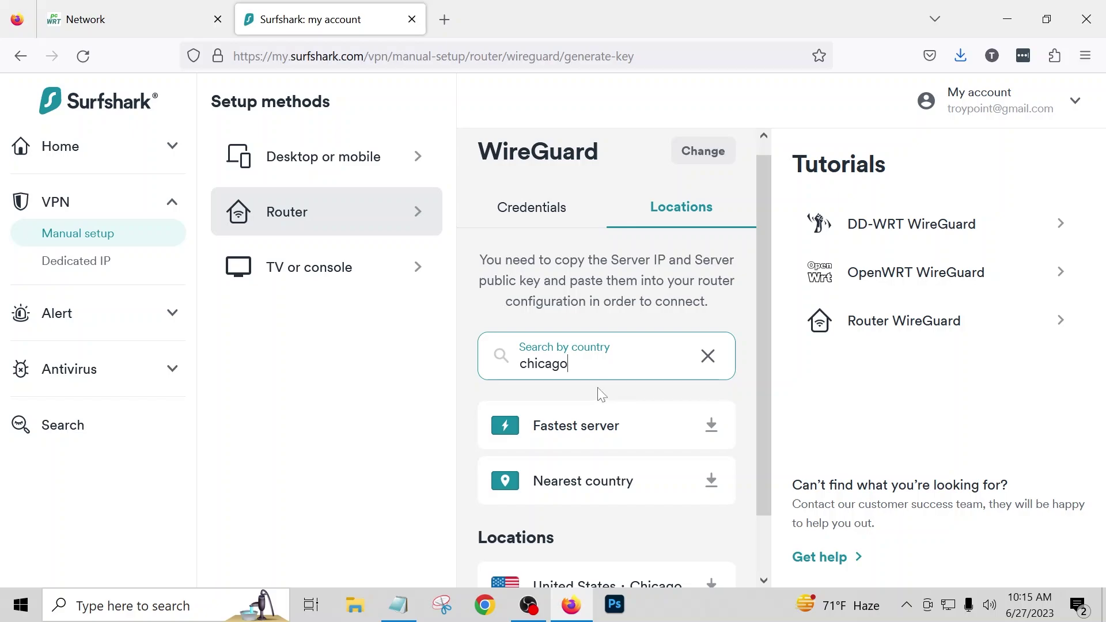
scroll(601, 396, down, 1)
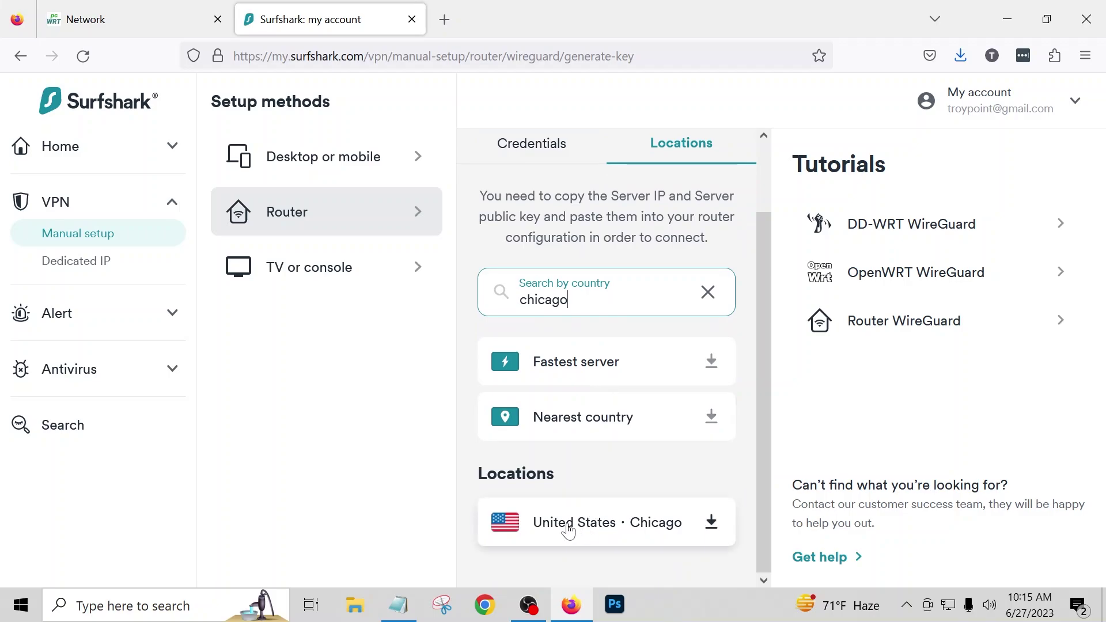
click(586, 529)
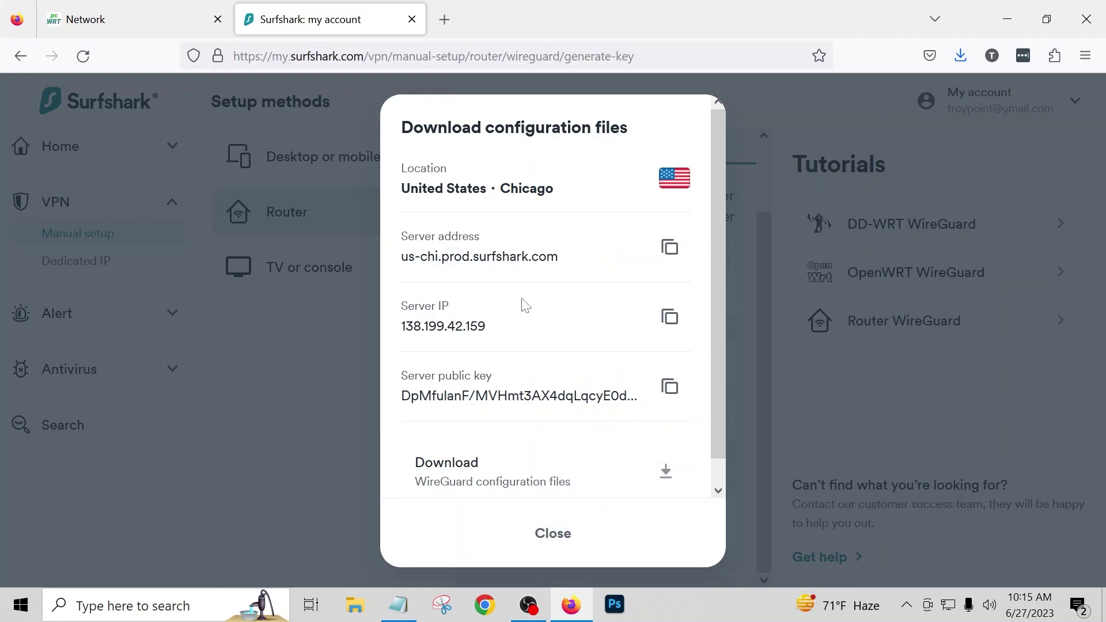
scroll(525, 306, down, 1)
scroll(525, 305, down, 1)
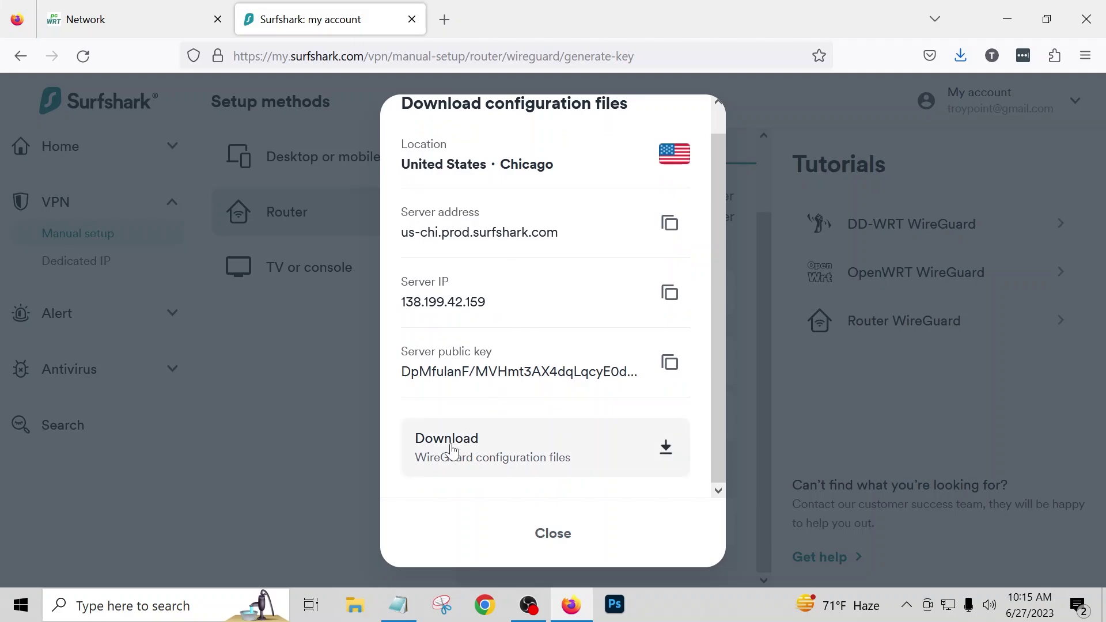
click(666, 450)
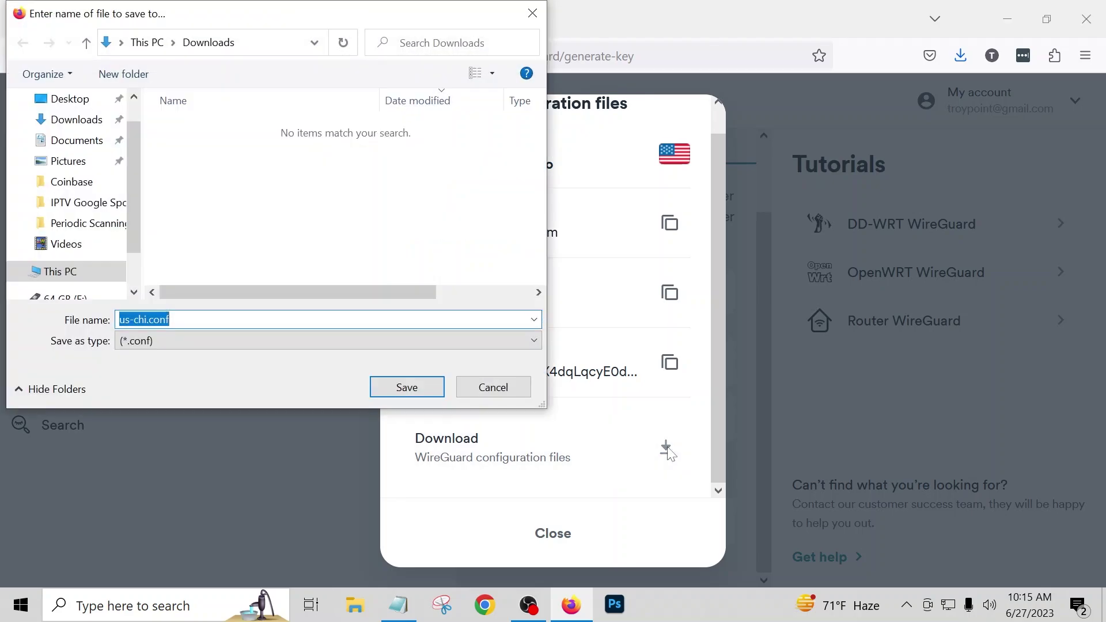
click(402, 389)
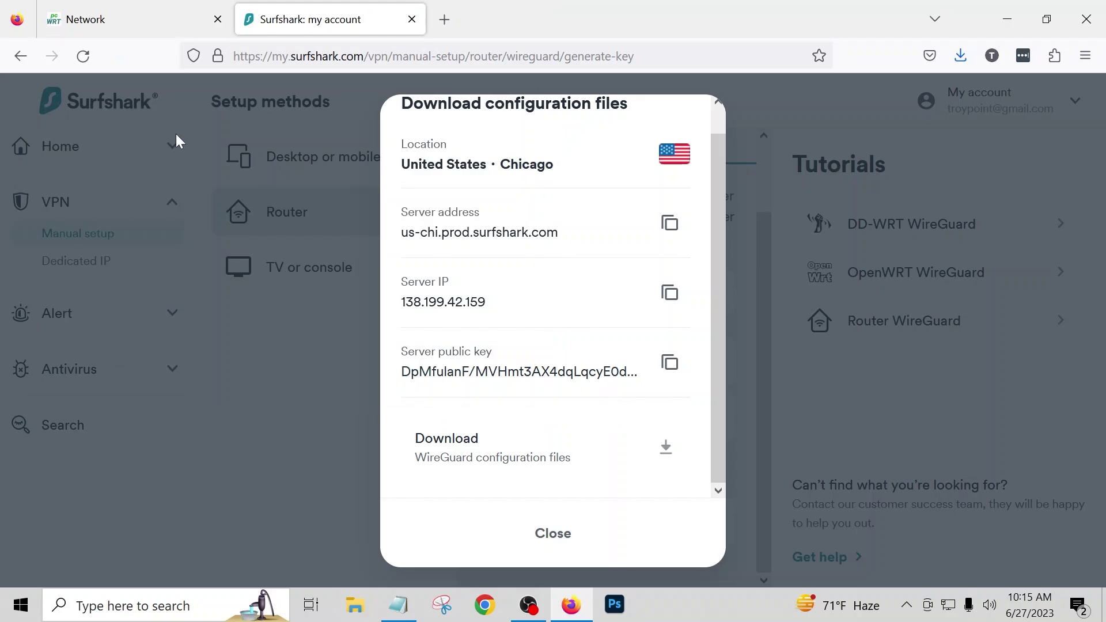
Step: Under Apps > WireGuard, add a new client connection named 'Chicago'
click(96, 21)
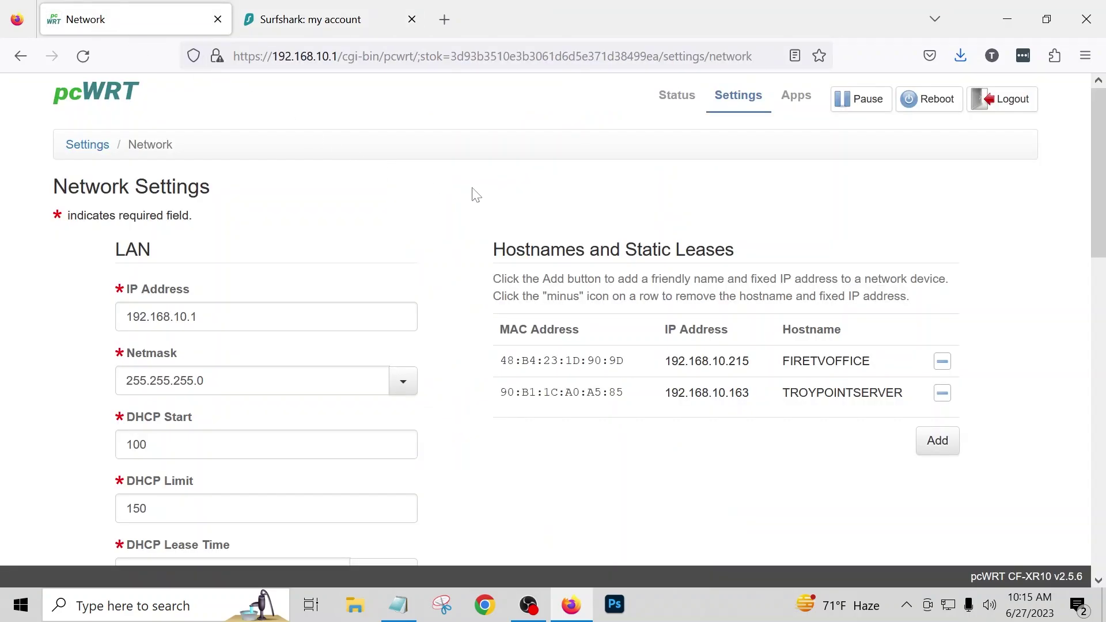
click(797, 97)
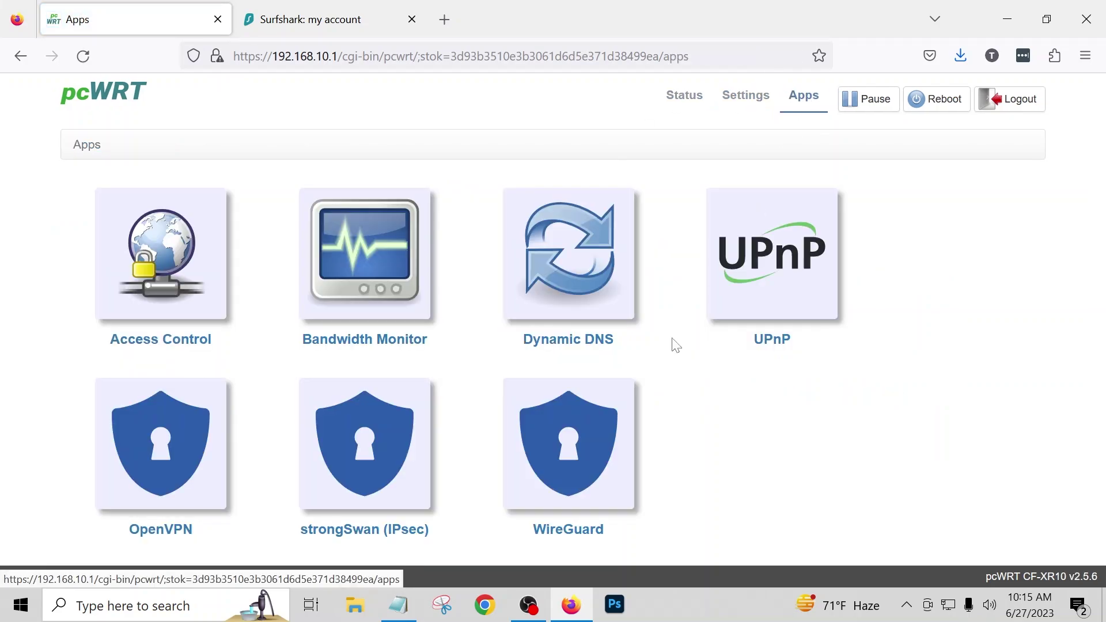
click(588, 440)
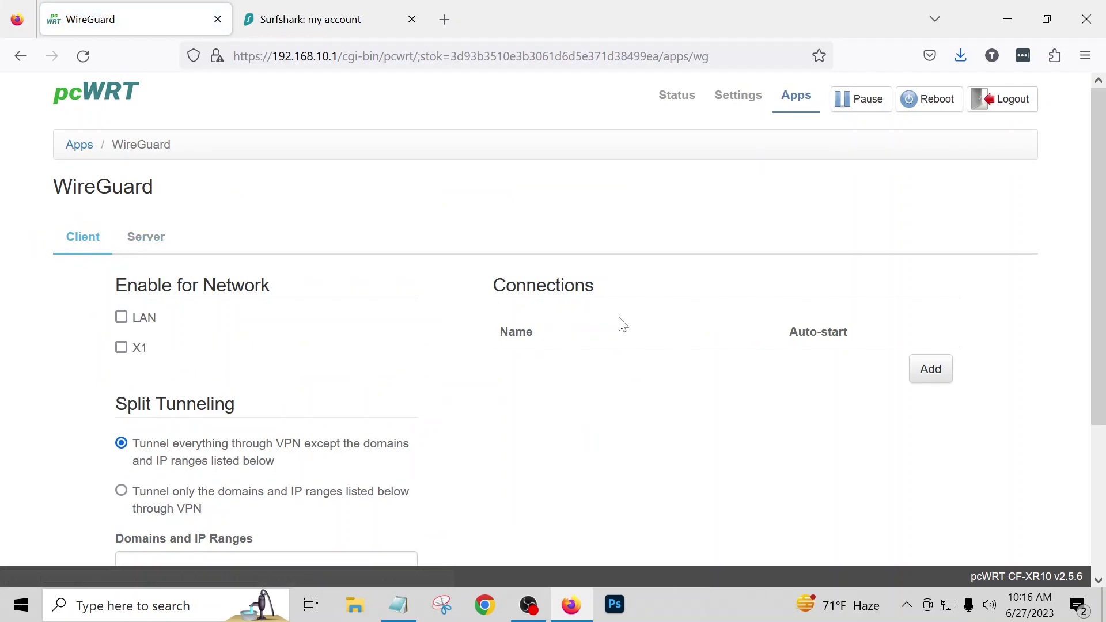
click(936, 379)
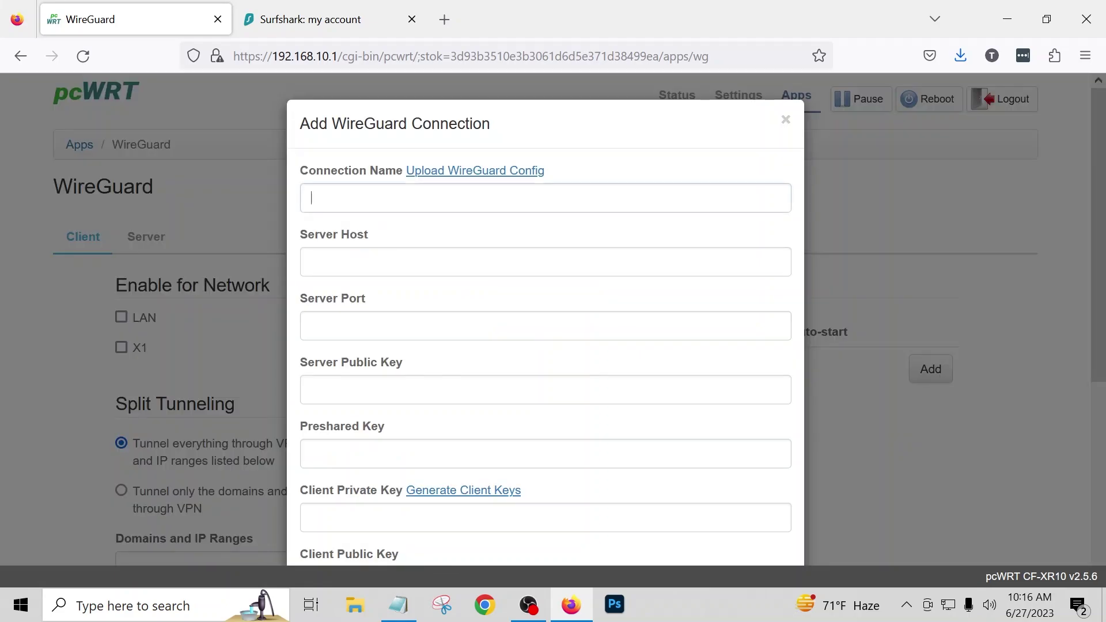
click(311, 197)
text(Chicago)
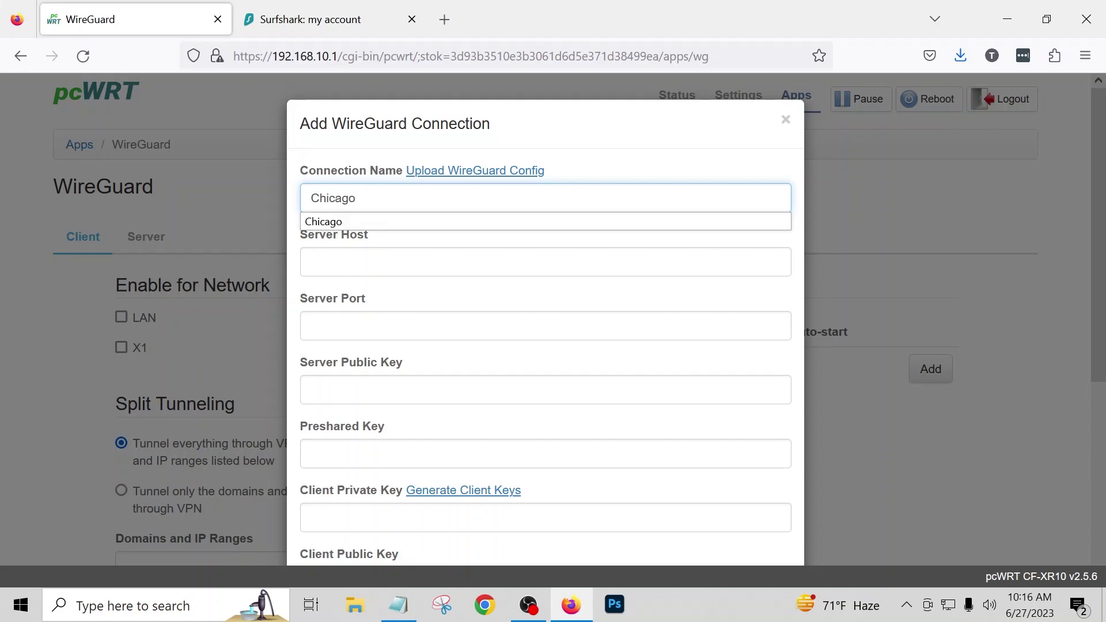
key(Tab)
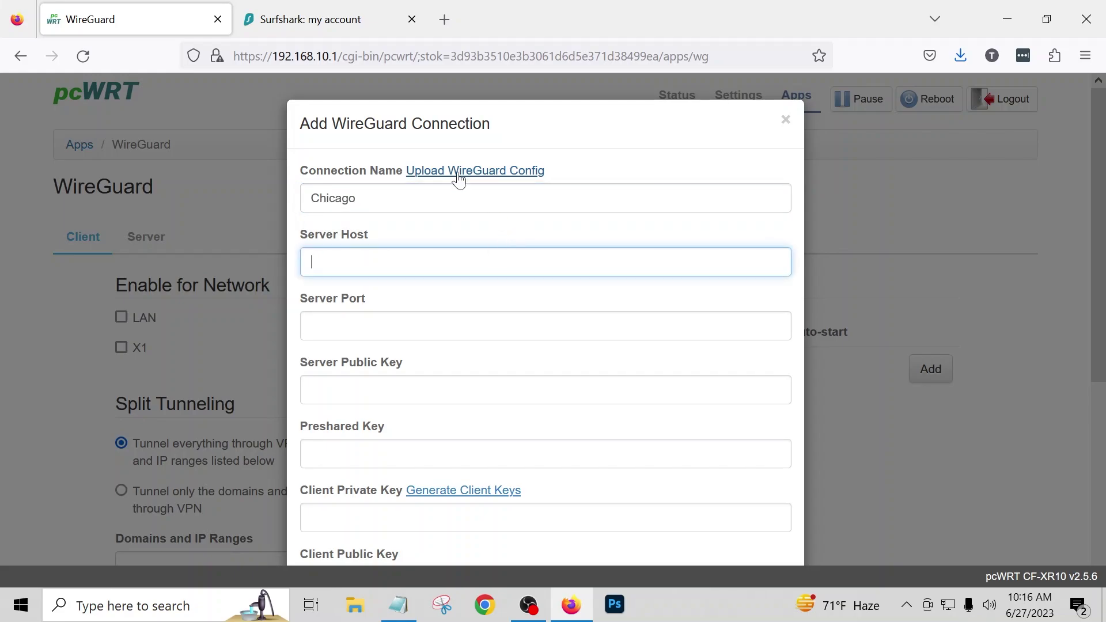
Step: Import connection settings from the us-chi.conf WireGuard config file
click(459, 173)
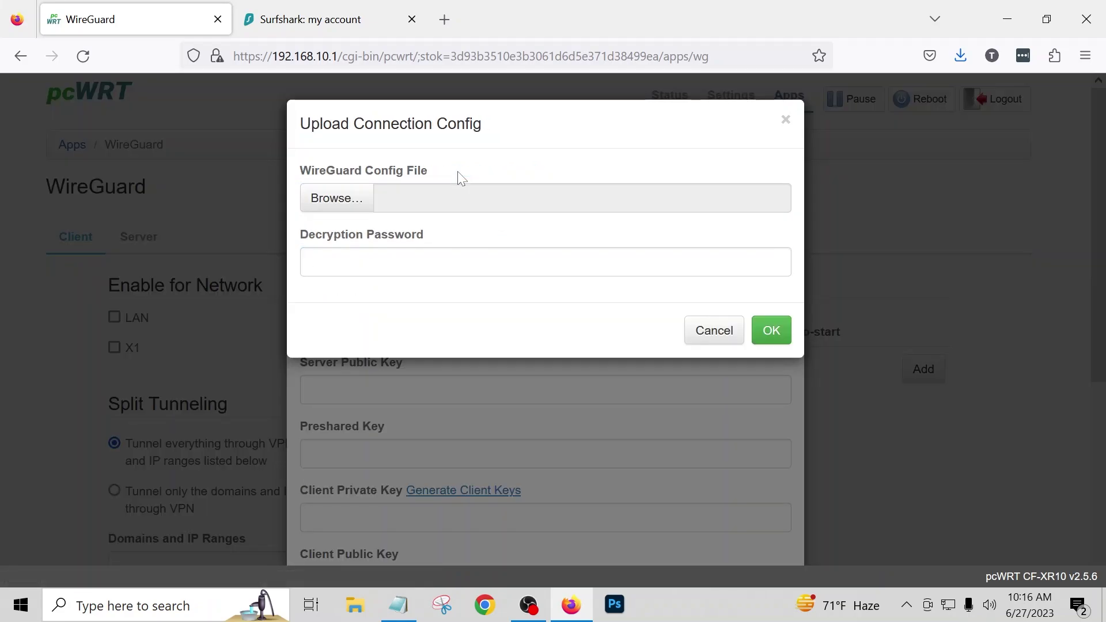
click(339, 199)
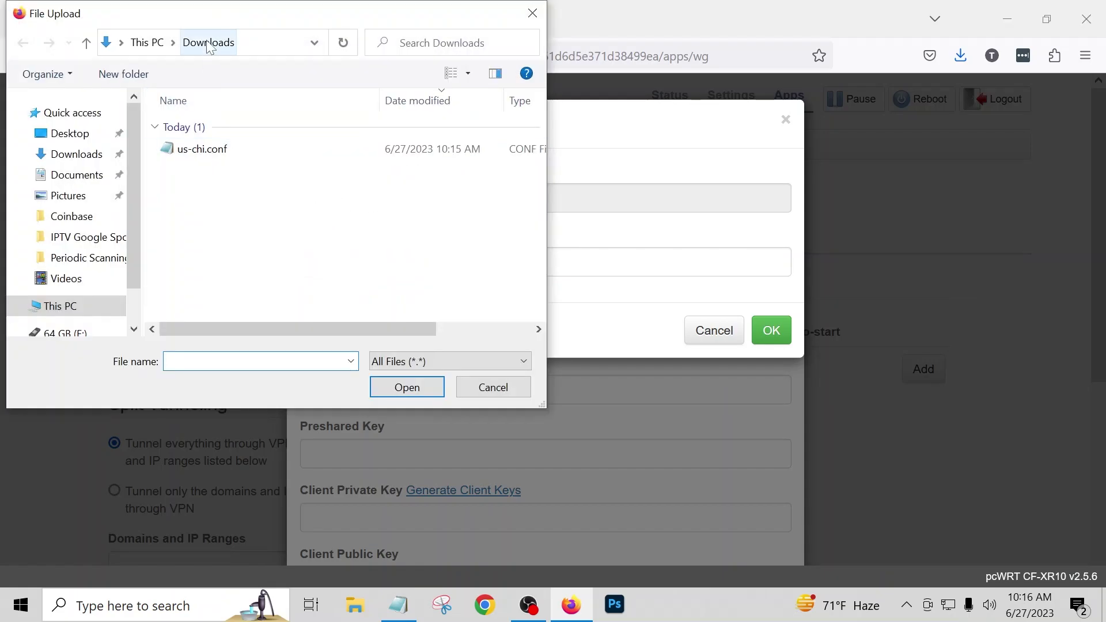
click(210, 154)
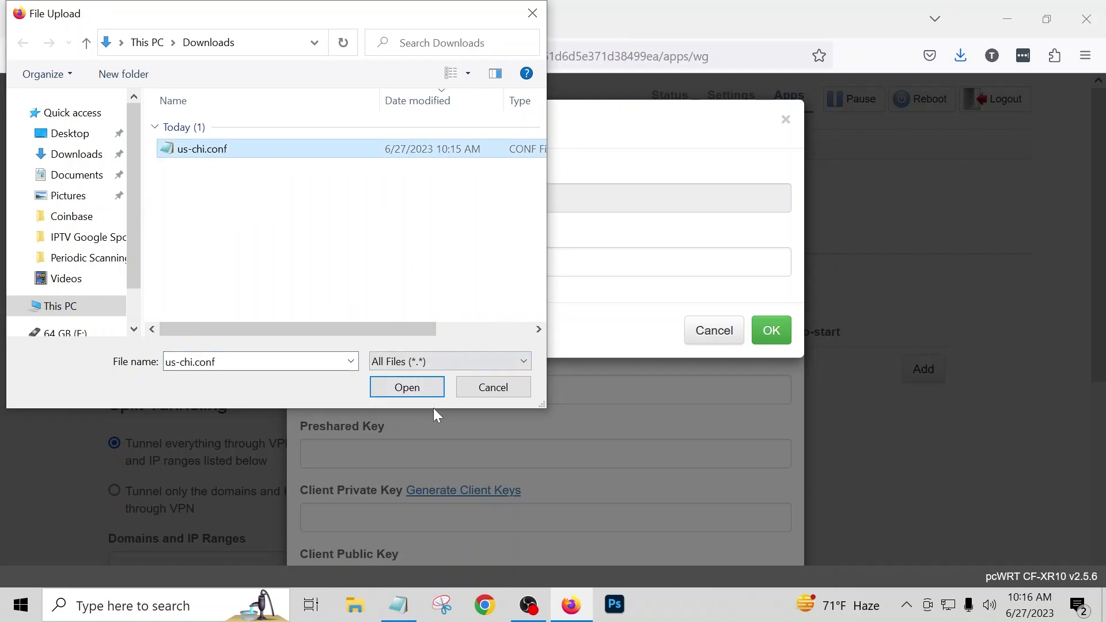
click(384, 387)
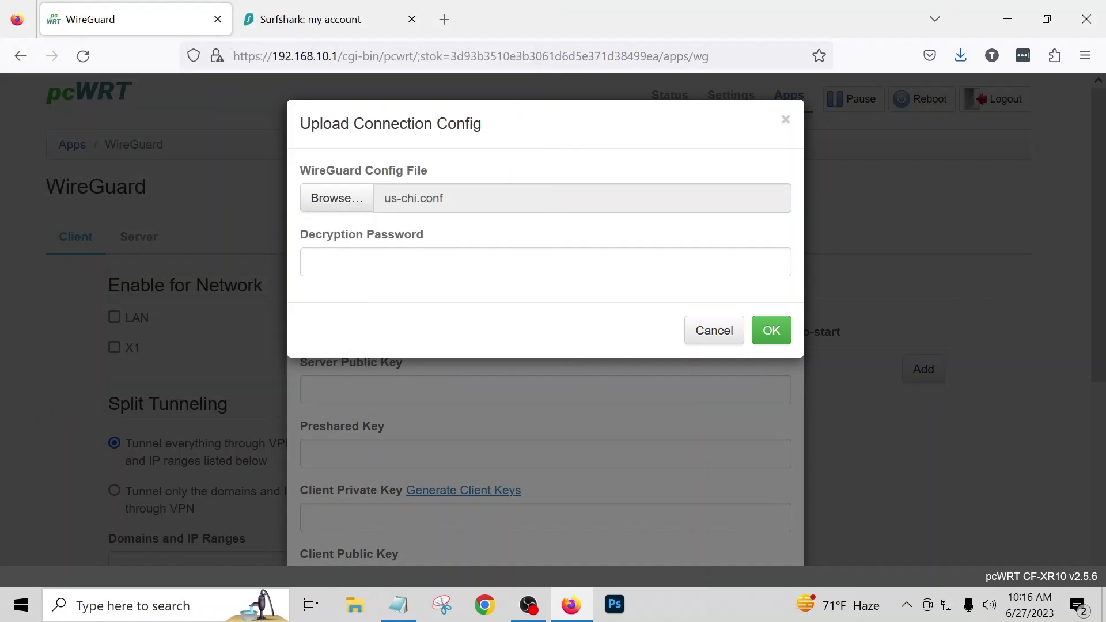
click(780, 330)
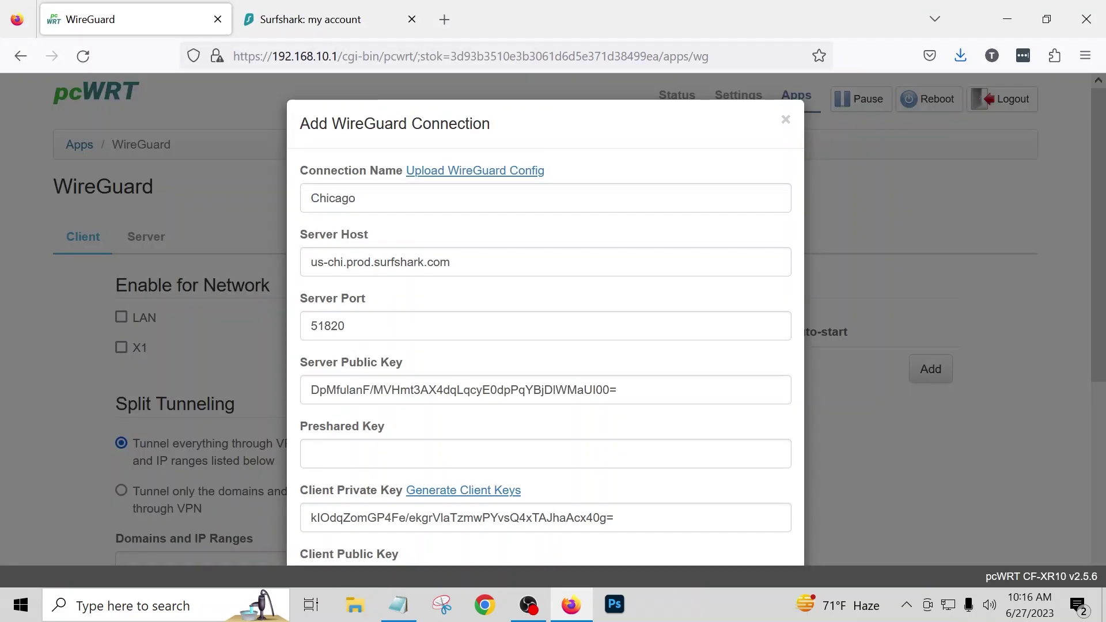
Step: Paste the client public key into the Client Public Key field
scroll(465, 331, down, 4)
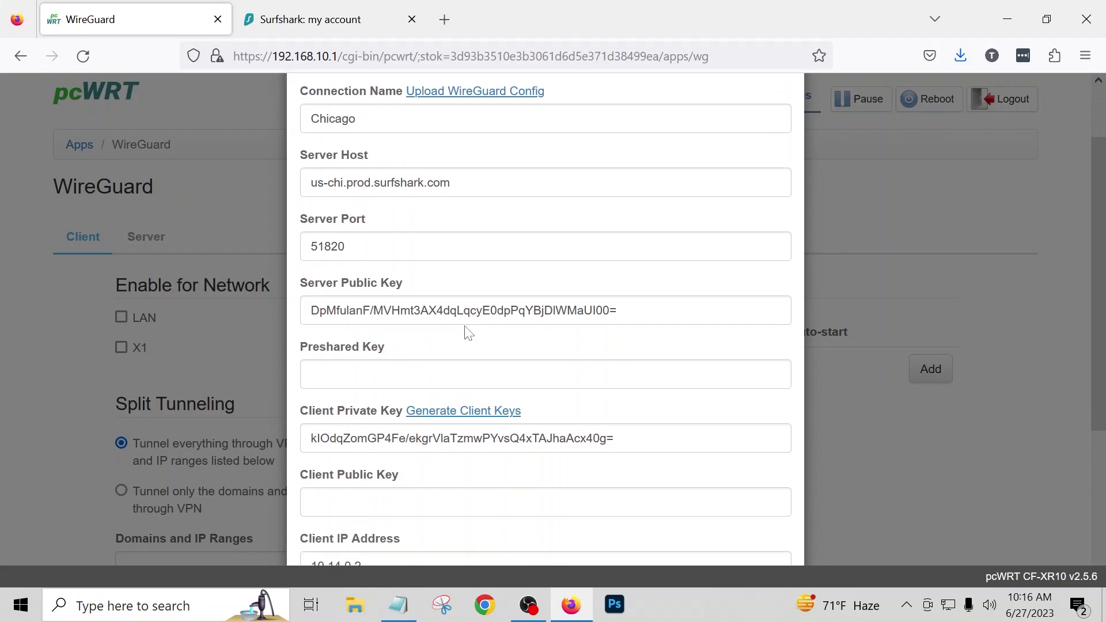
scroll(468, 333, down, 1)
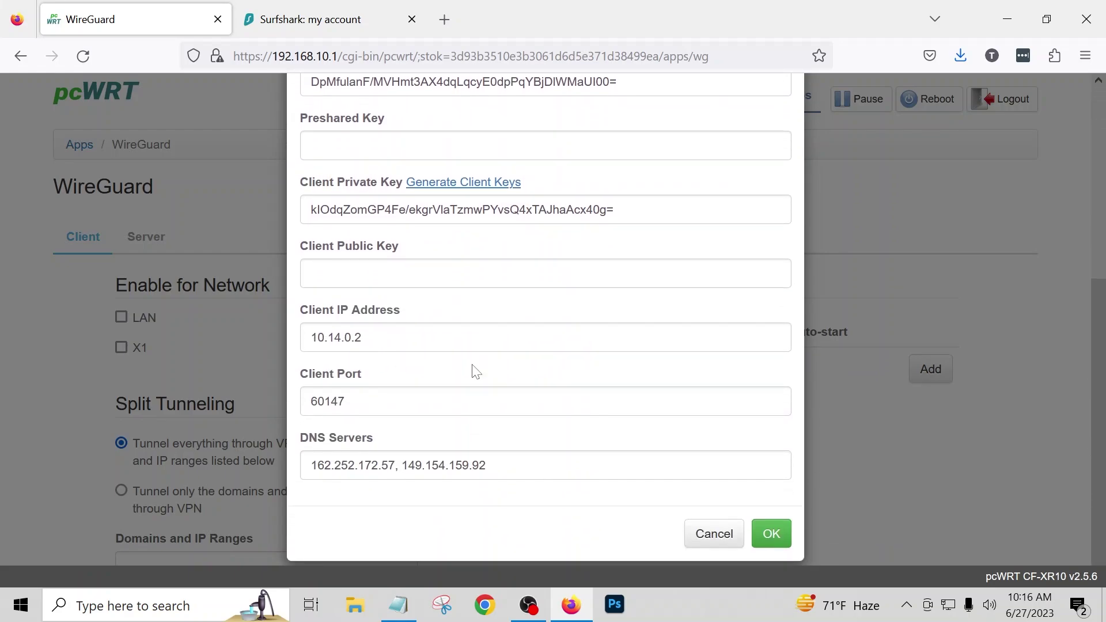
scroll(474, 371, up, 3)
scroll(496, 375, down, 3)
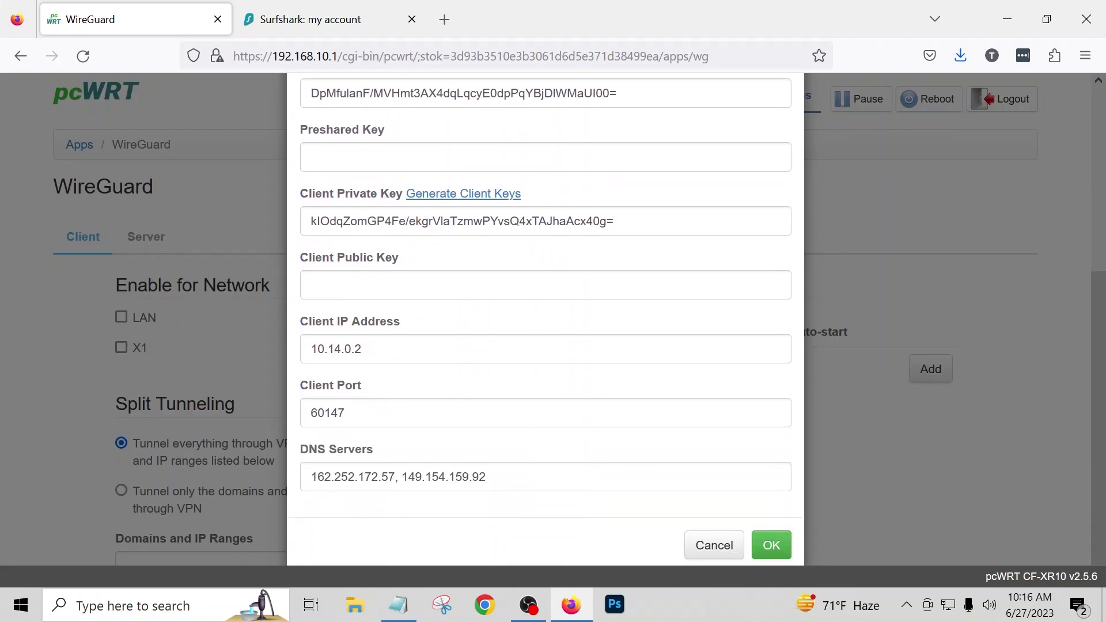
scroll(496, 375, up, 6)
scroll(507, 349, down, 5)
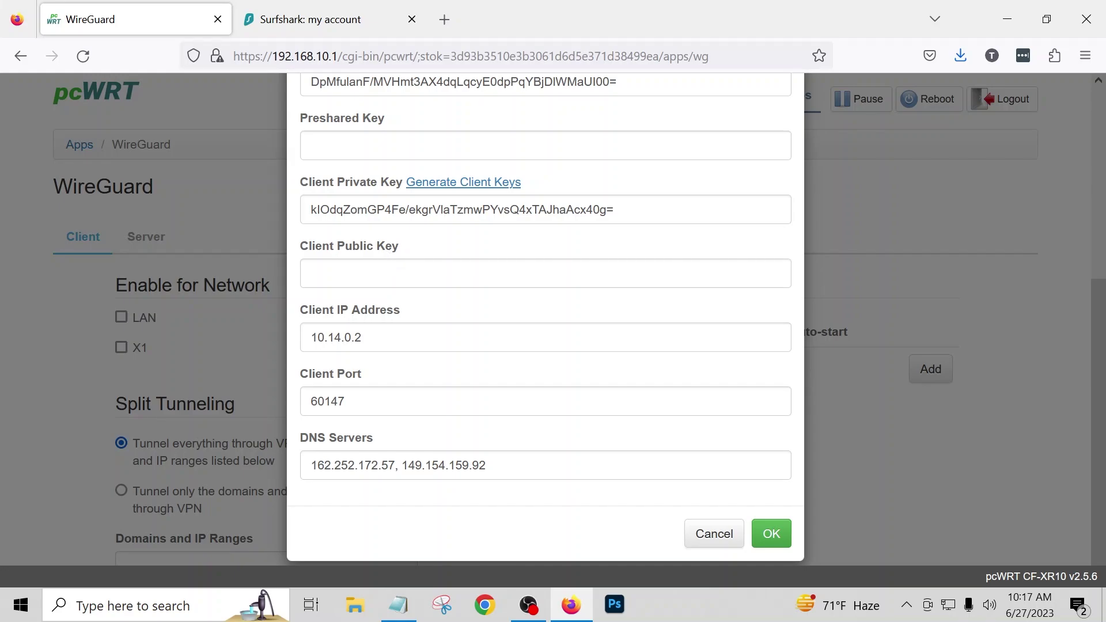
click(353, 273)
right_click(353, 272)
click(397, 396)
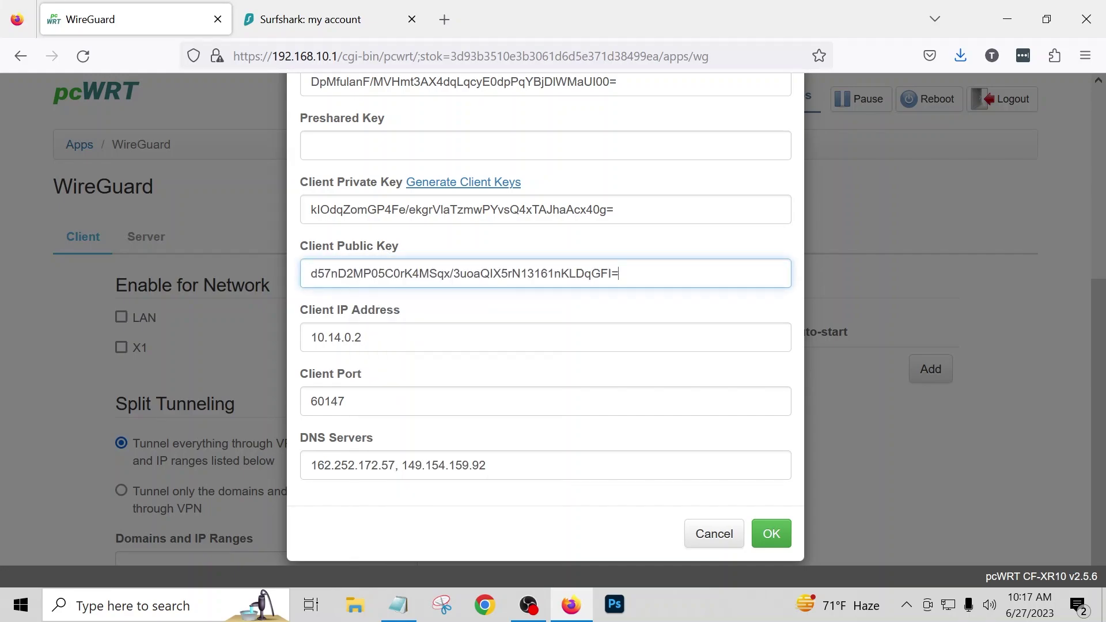
Step: Confirm the Chicago connection and save the WireGuard settings
scroll(545, 320, up, 3)
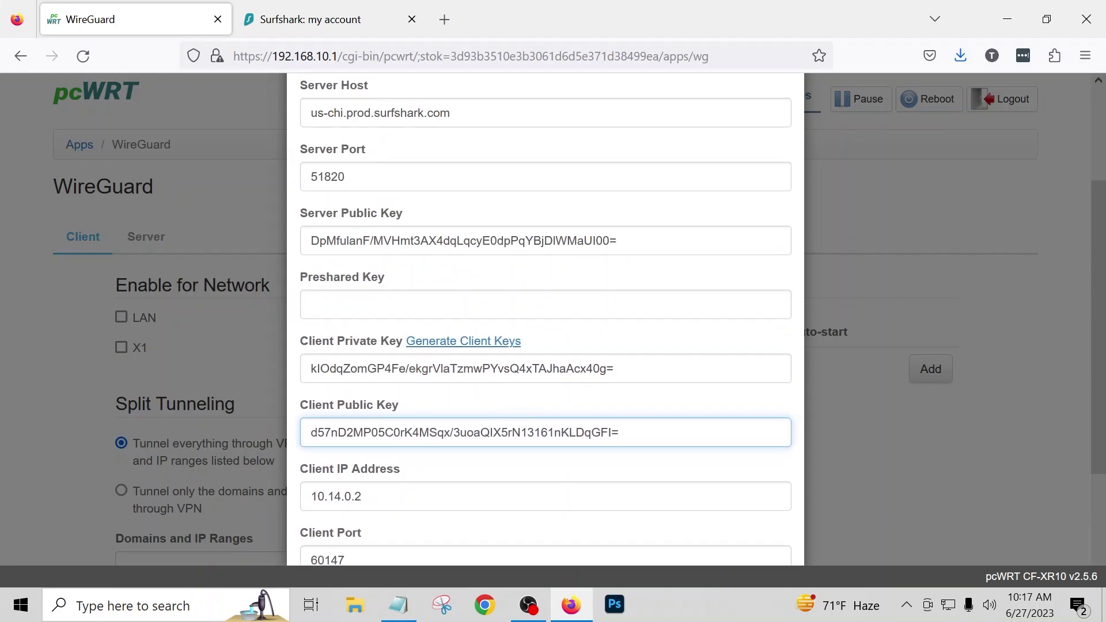
scroll(358, 316, up, 3)
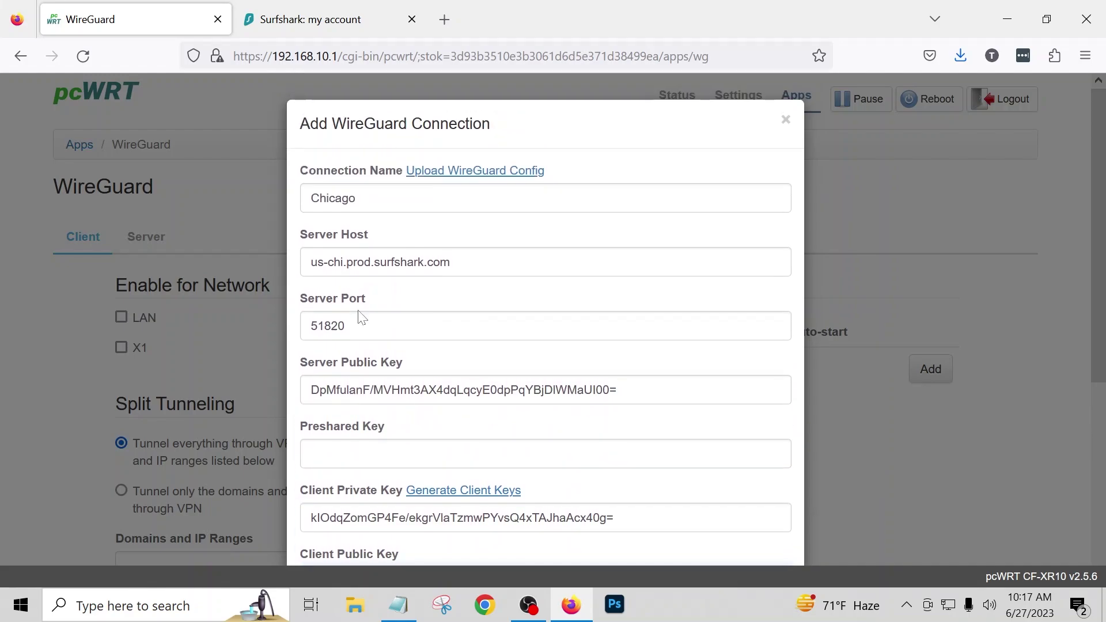
scroll(361, 316, down, 5)
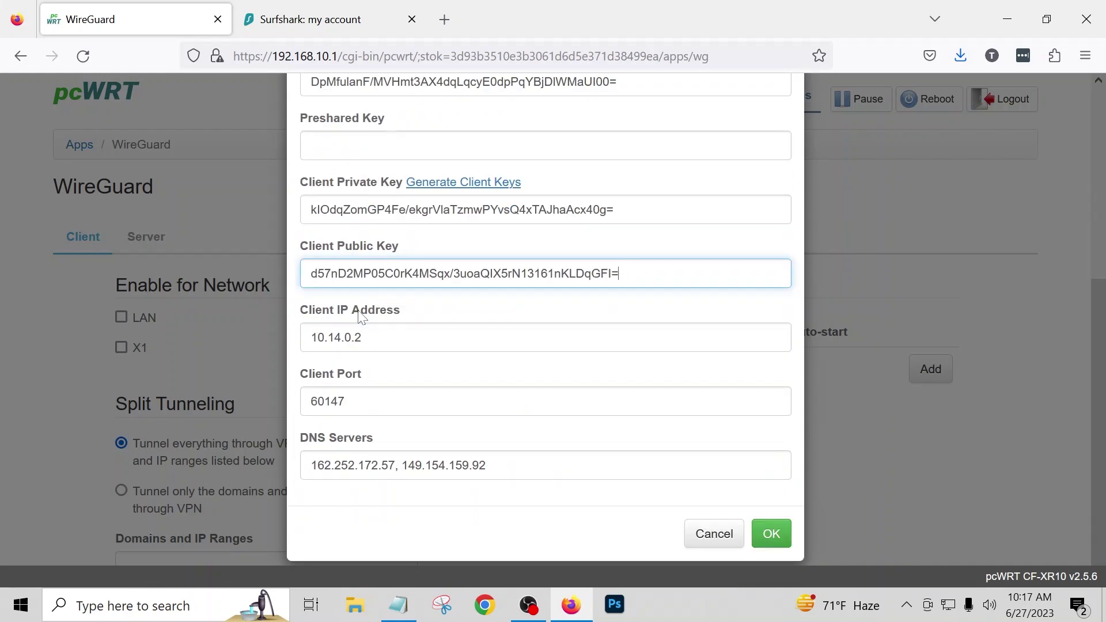
click(771, 534)
scroll(723, 457, down, 3)
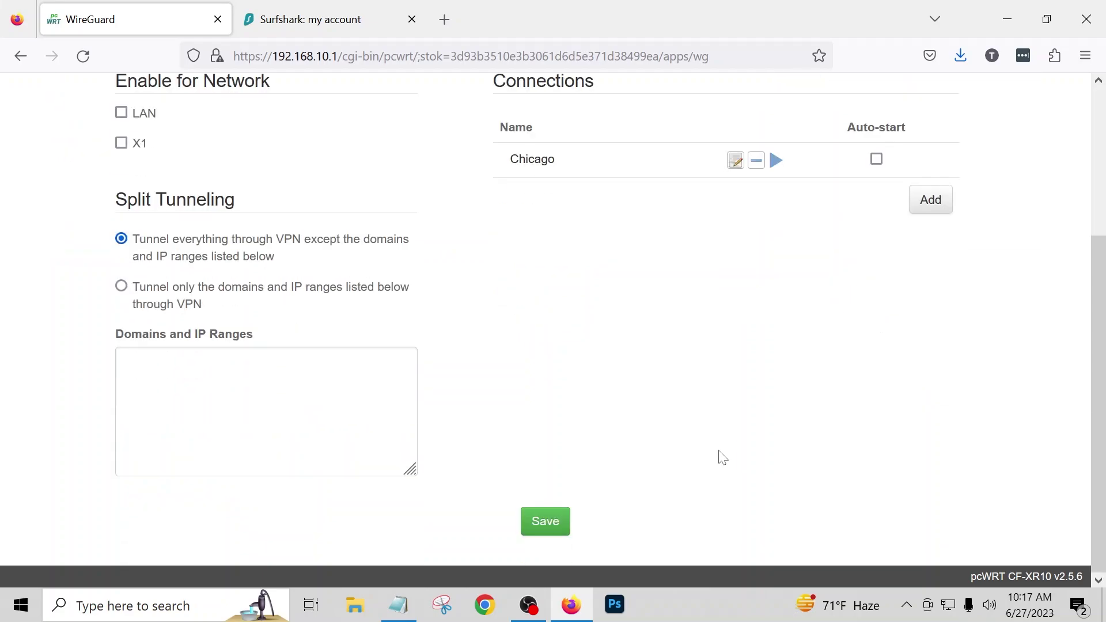
click(534, 523)
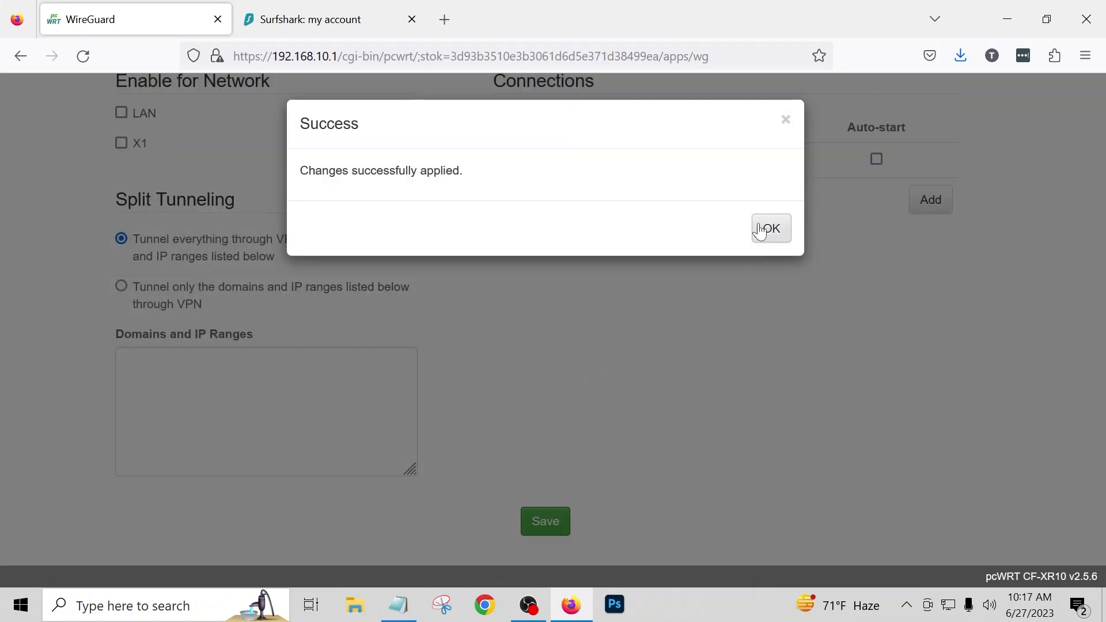
click(760, 232)
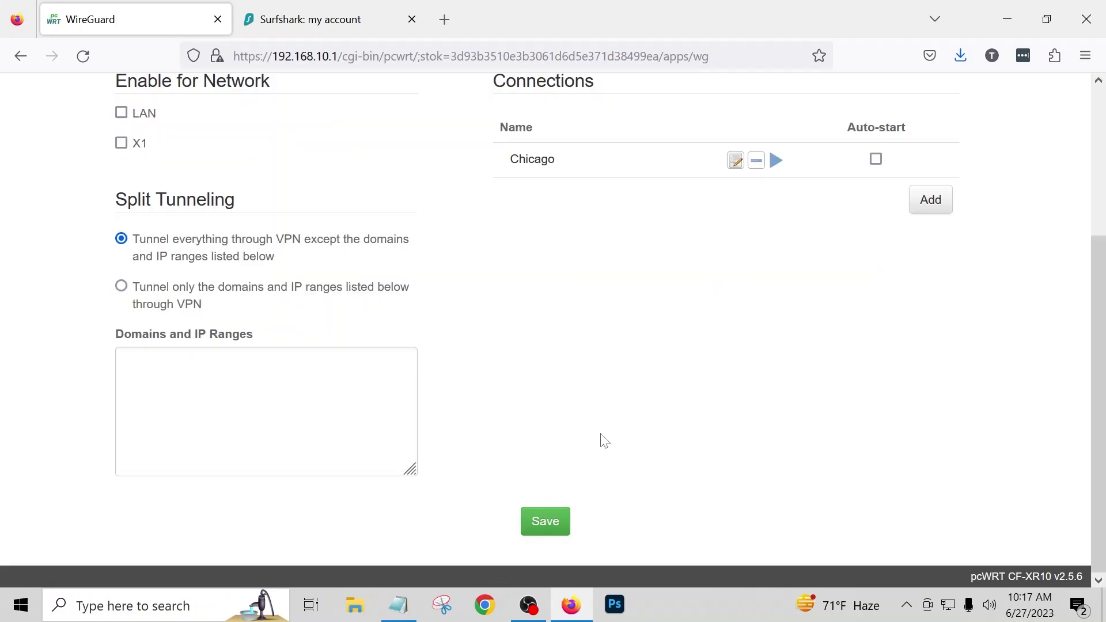
Step: Route the LAN through WireGuard, set Chicago to auto-start, and start the connection
scroll(737, 427, up, 3)
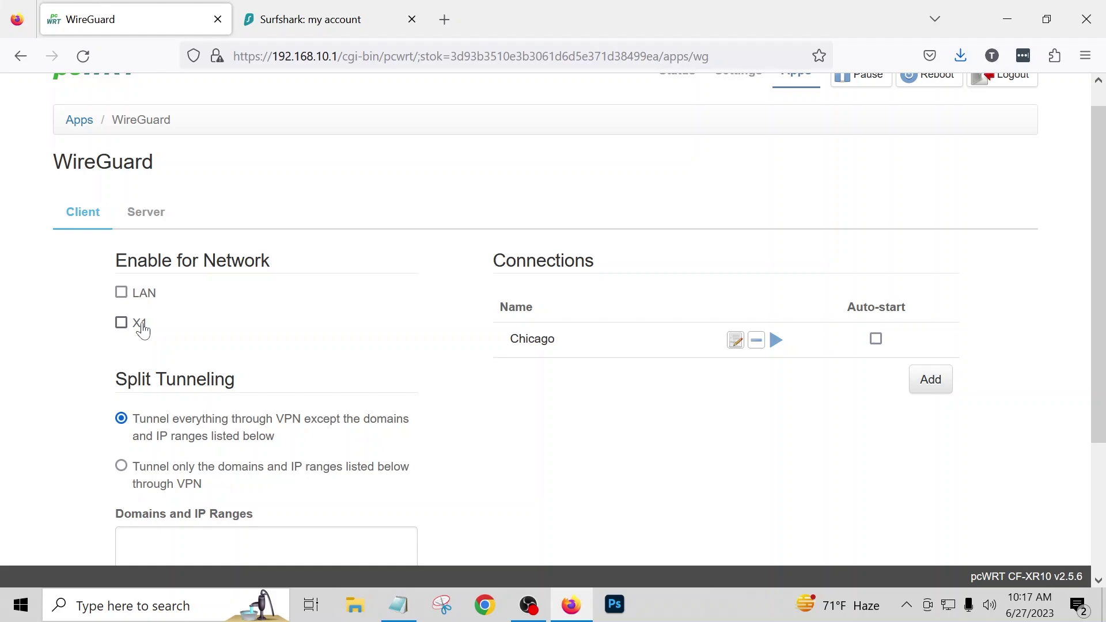
click(125, 296)
click(877, 343)
click(776, 341)
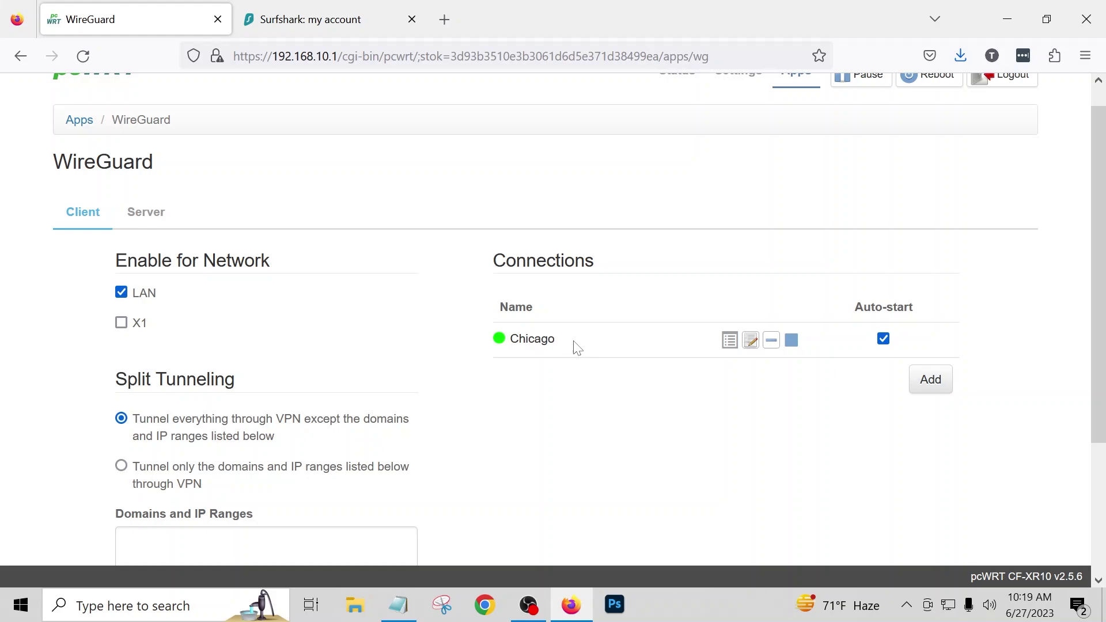
click(148, 299)
click(155, 298)
Step: Save the WireGuard client settings and acknowledge the Success dialog
scroll(663, 351, up, 1)
scroll(614, 358, down, 3)
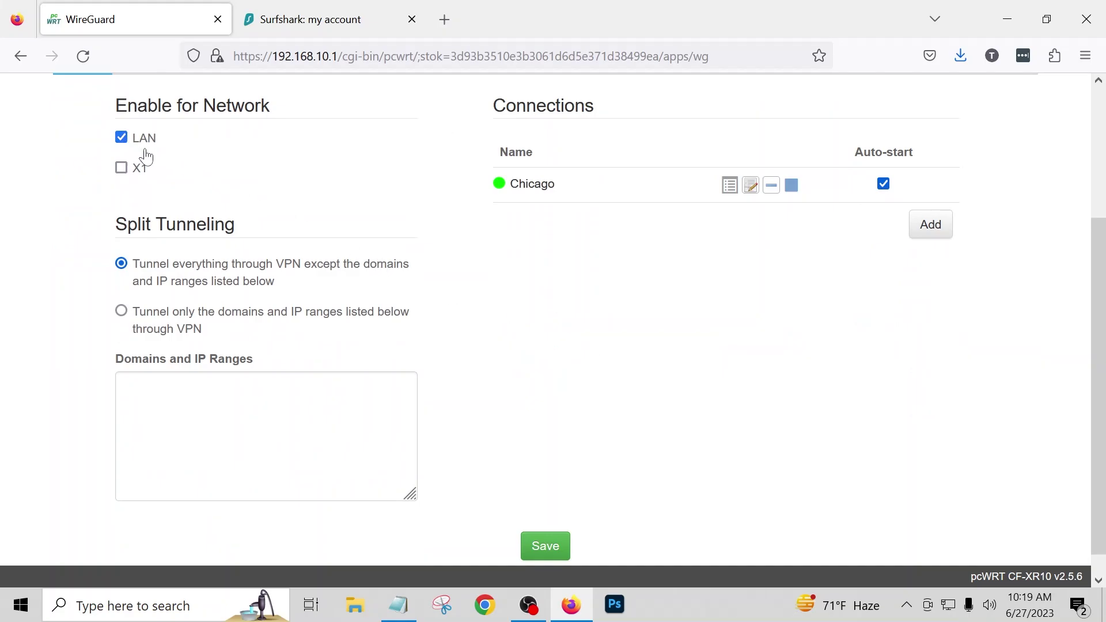
click(554, 552)
click(771, 229)
scroll(579, 387, up, 3)
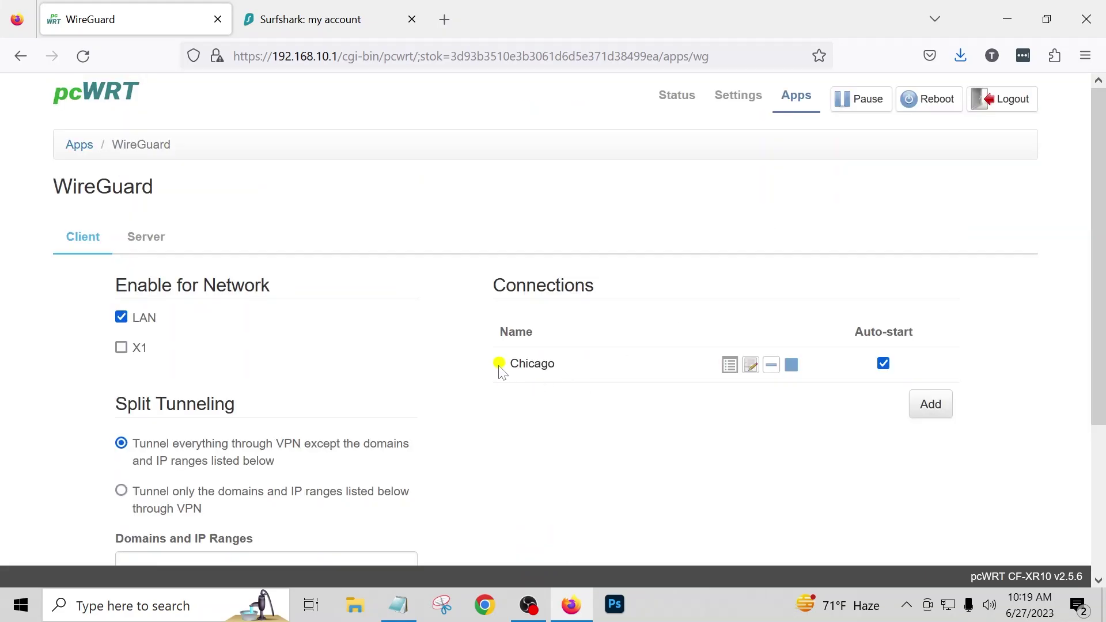
Step: Run dnsleaktest.com's Standard test and review the two Cloudflare Chicago DNS servers
click(444, 20)
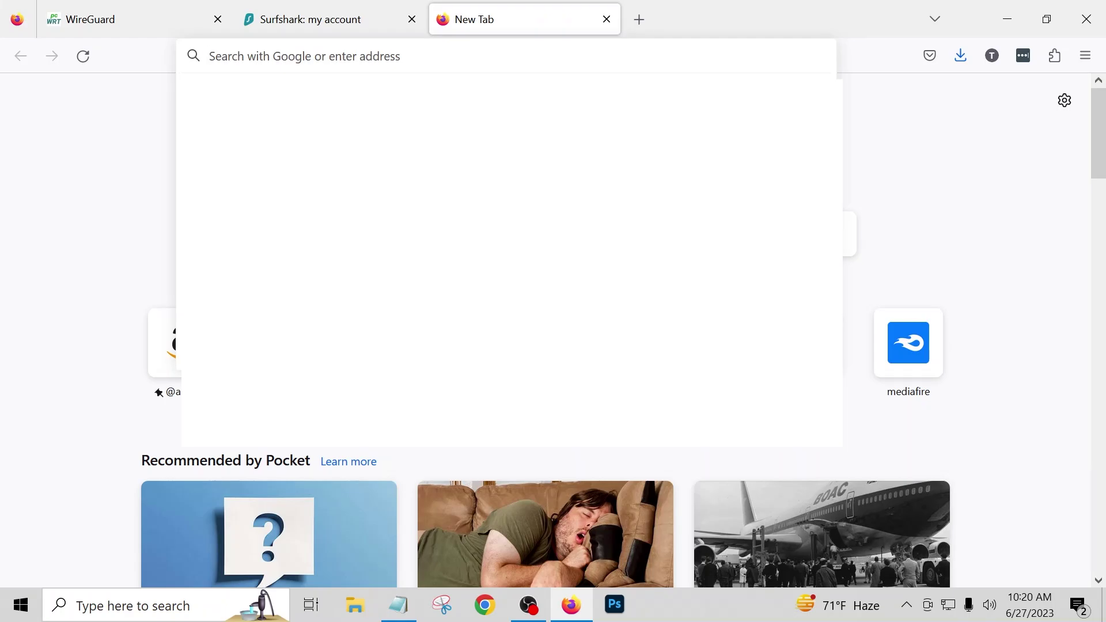
text(dnsleak)
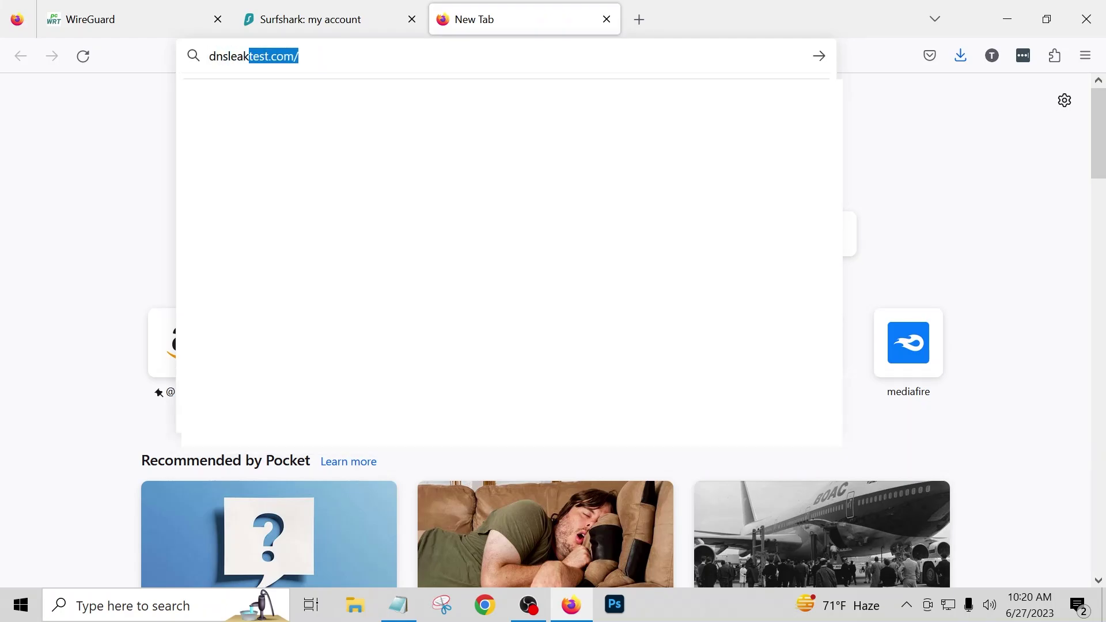
text(test.com)
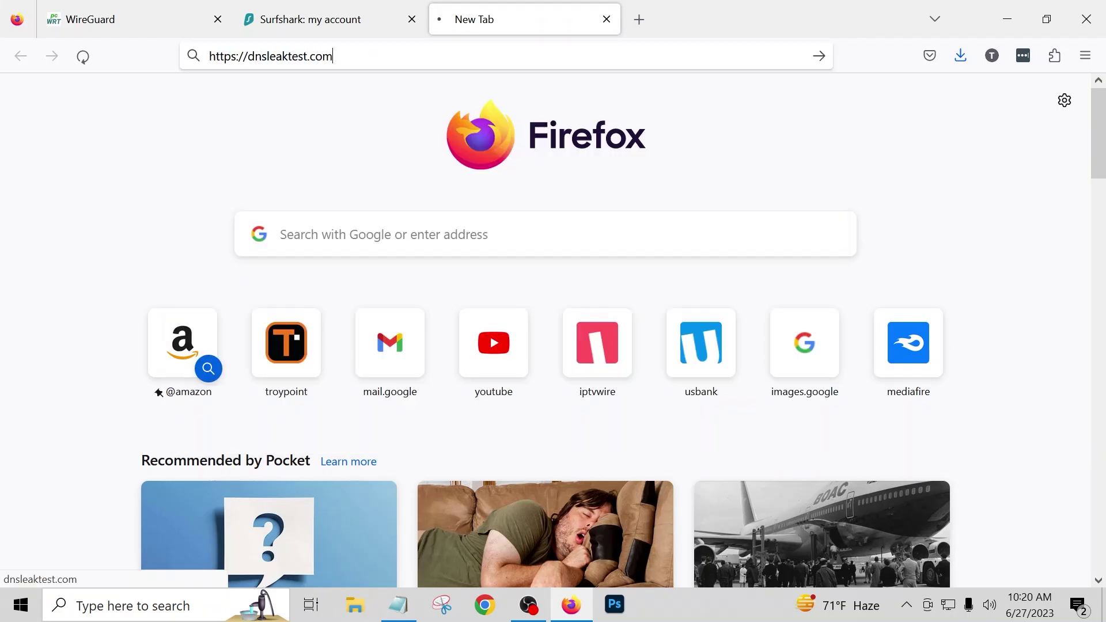
key(Return)
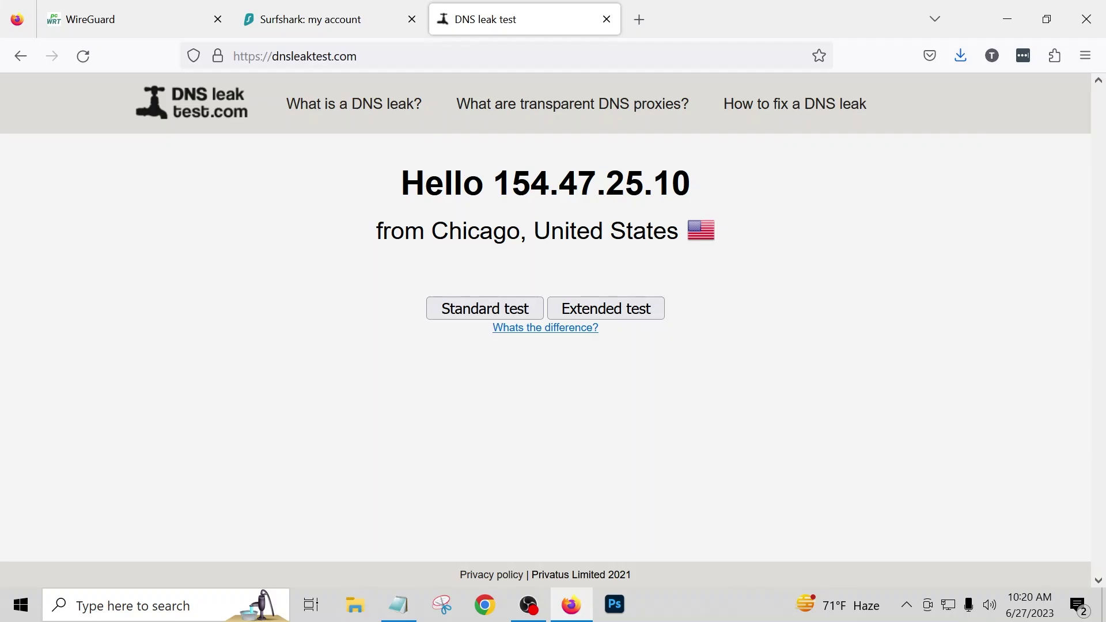
click(477, 309)
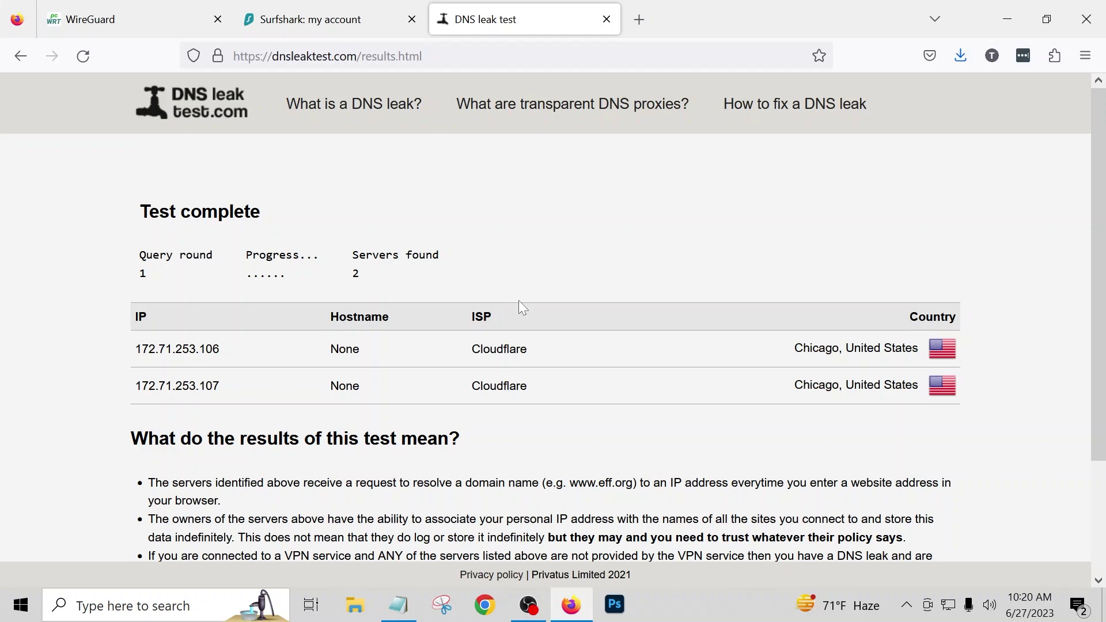
scroll(440, 329, down, 3)
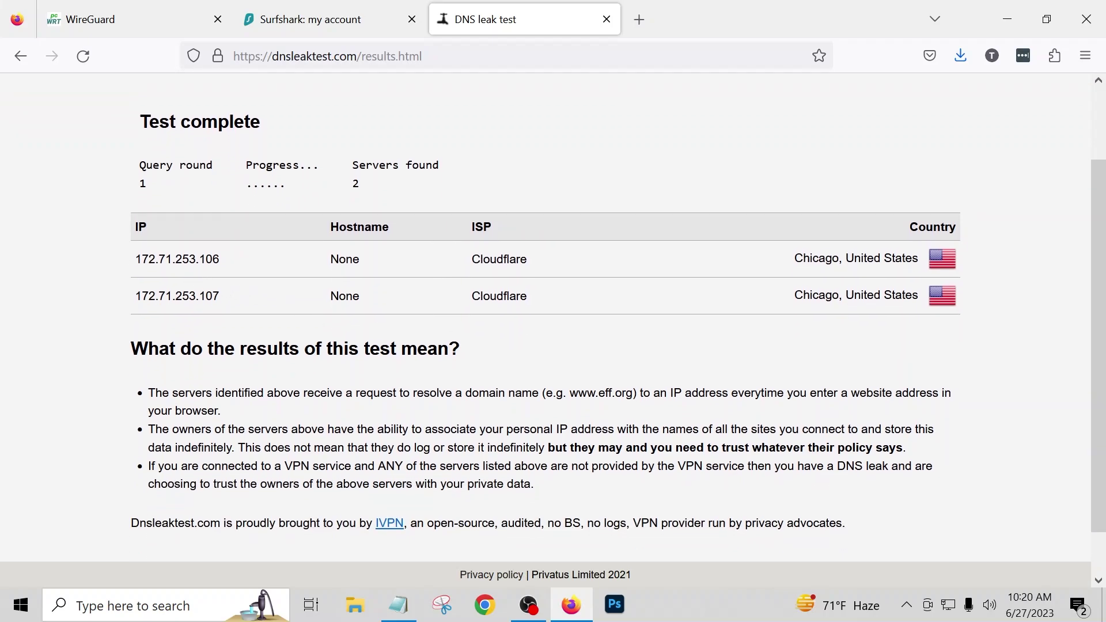
scroll(254, 267, down, 2)
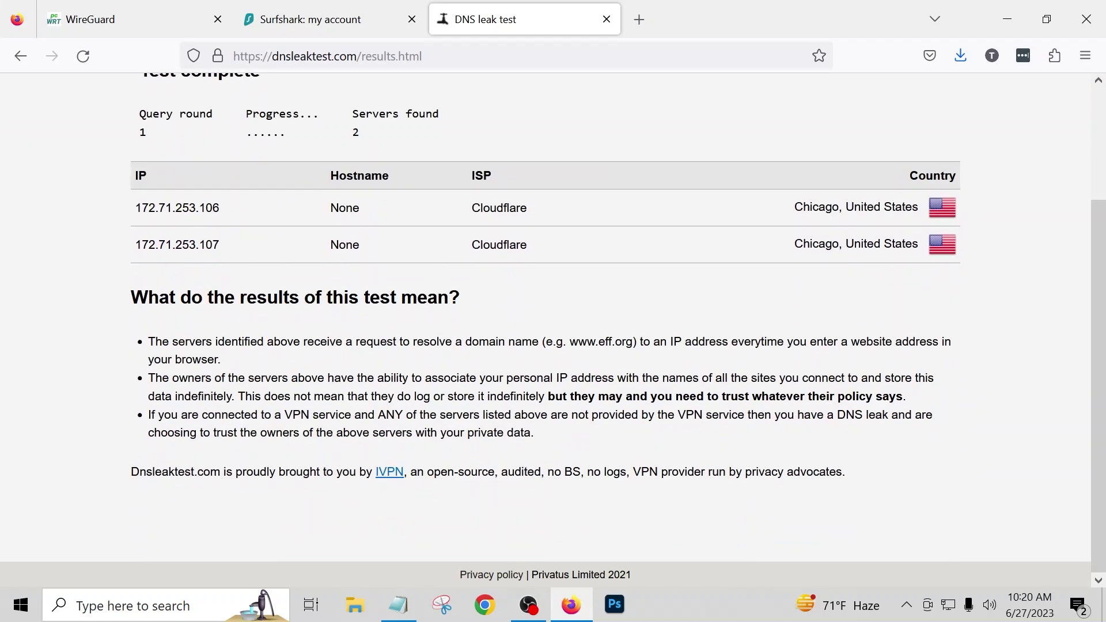
scroll(551, 388, up, 4)
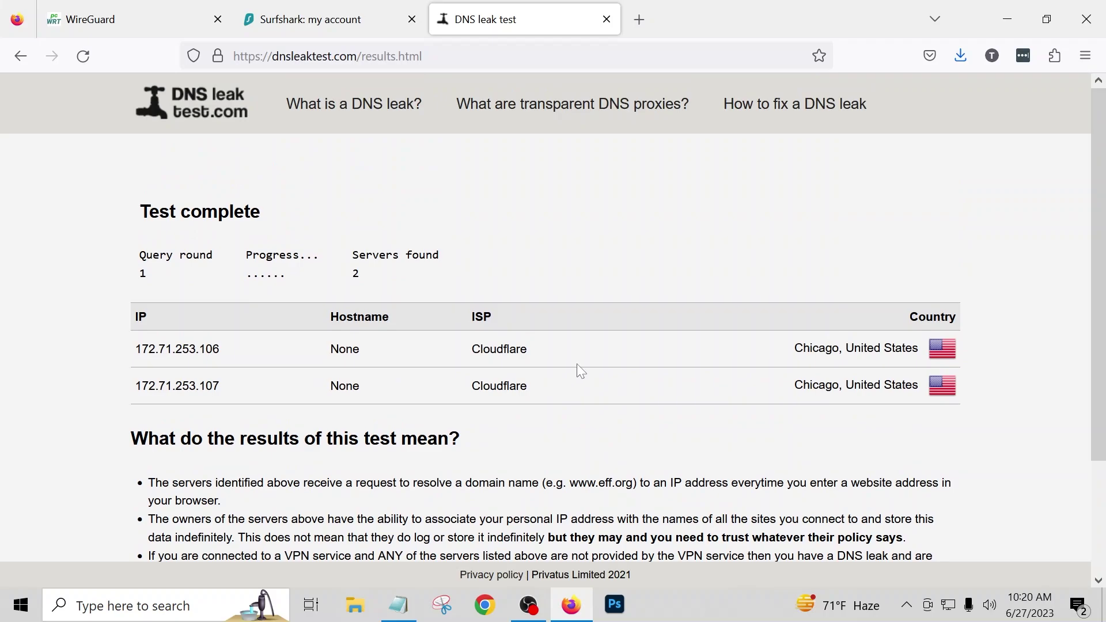
Step: Load troypoint.com/internet-speed-test and start a test against the KamaTera Chicago server
click(639, 19)
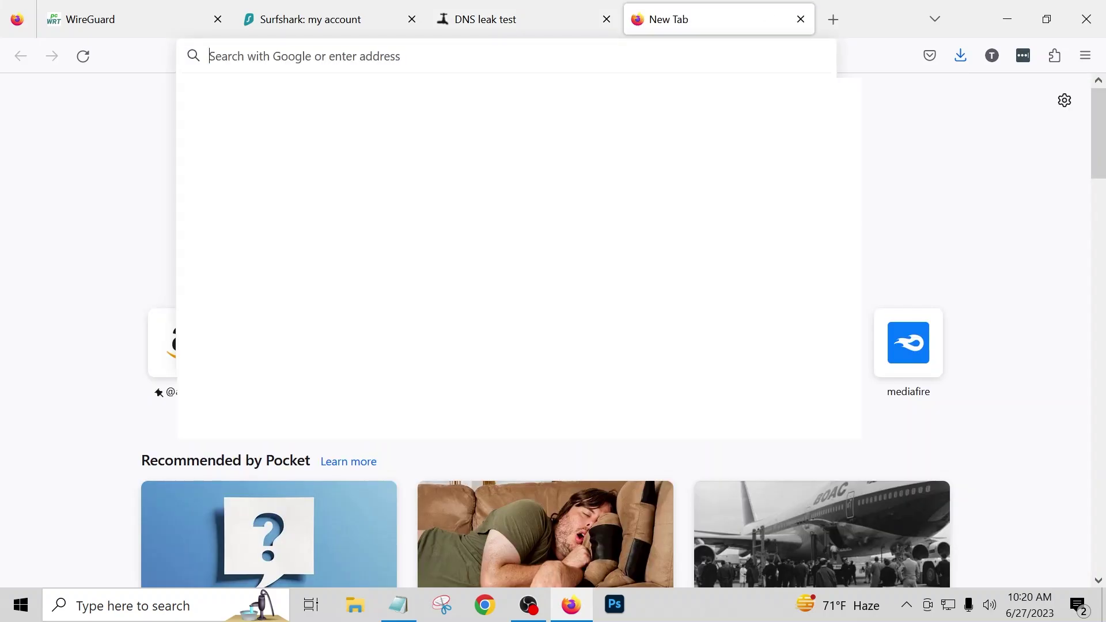
text(troypoint.com/internet-s)
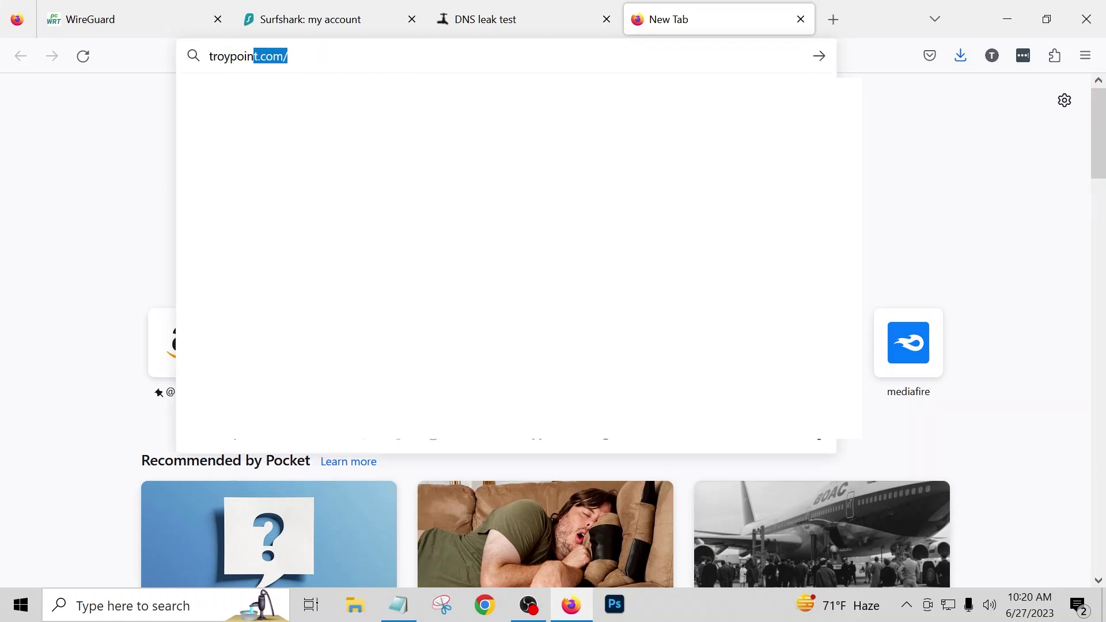
text(p)
key(Return)
scroll(365, 352, down, 2)
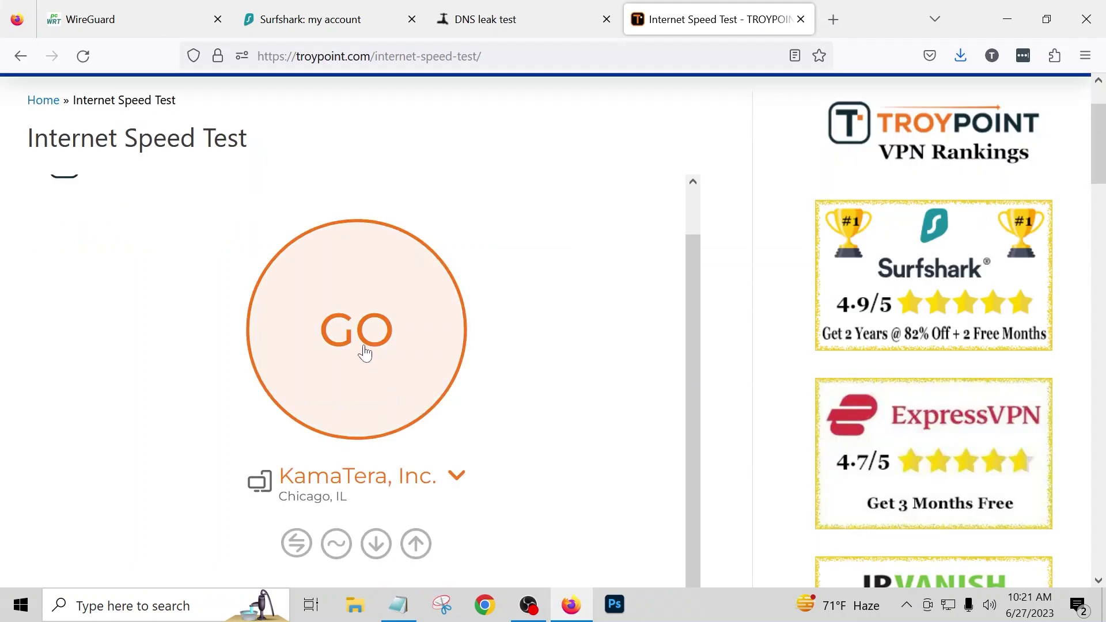
click(365, 352)
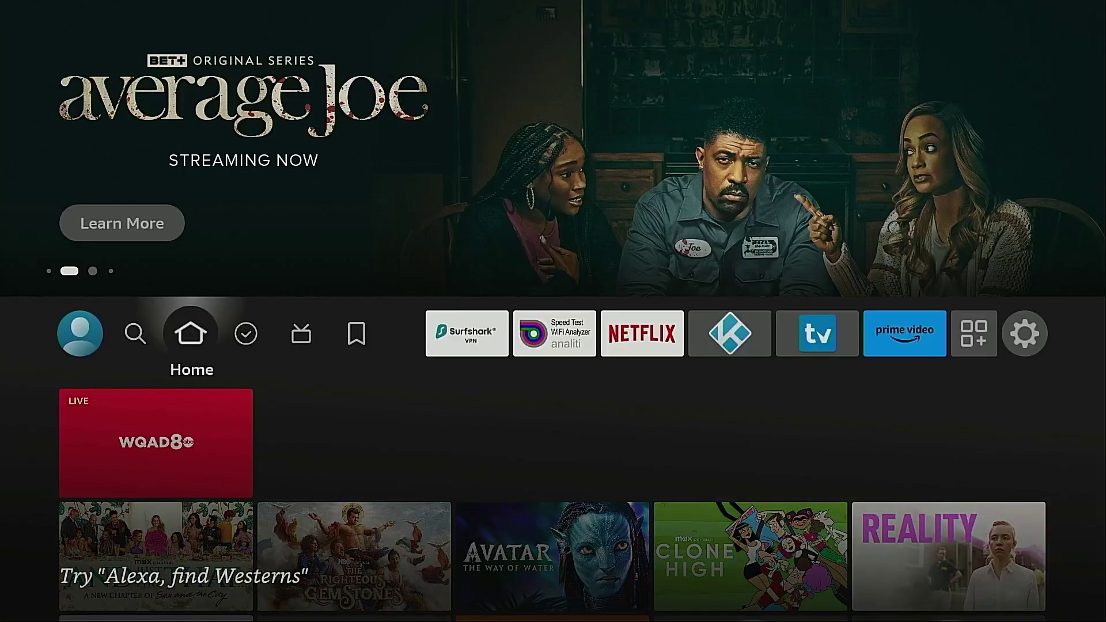
Step: In Fire TV Settings > Network, select pcwrt-novpn from the network list and connect
key(Right)
key(Right)
key(Right)
key(Right)
key(Right)
key(Right)
key(Right)
key(Right)
key(Right)
key(Right)
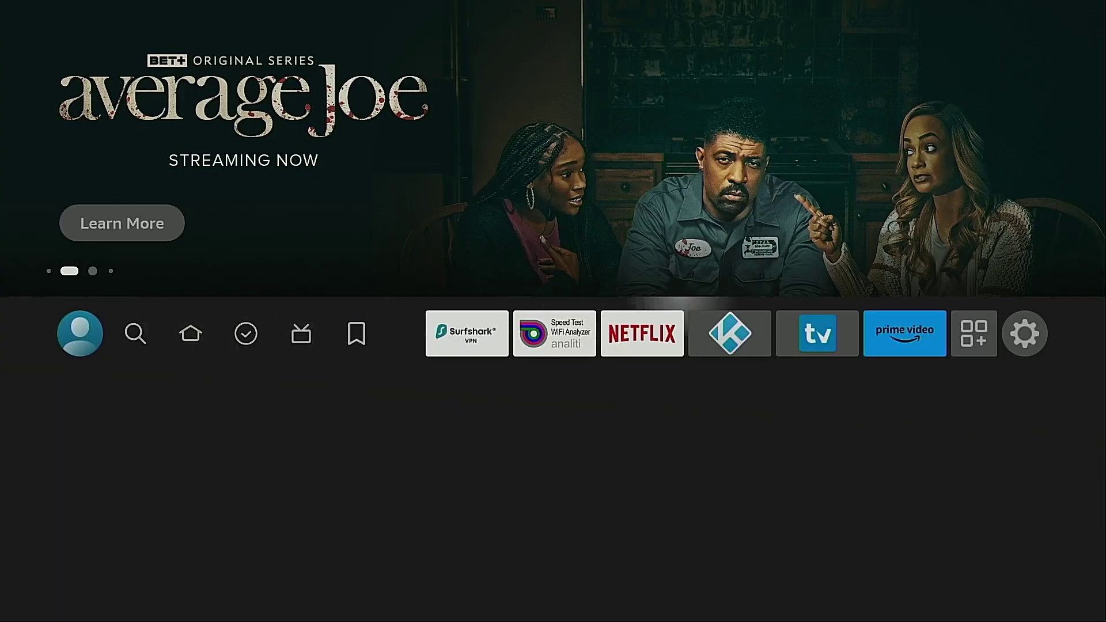
key(Right)
key(Right)
key(Left)
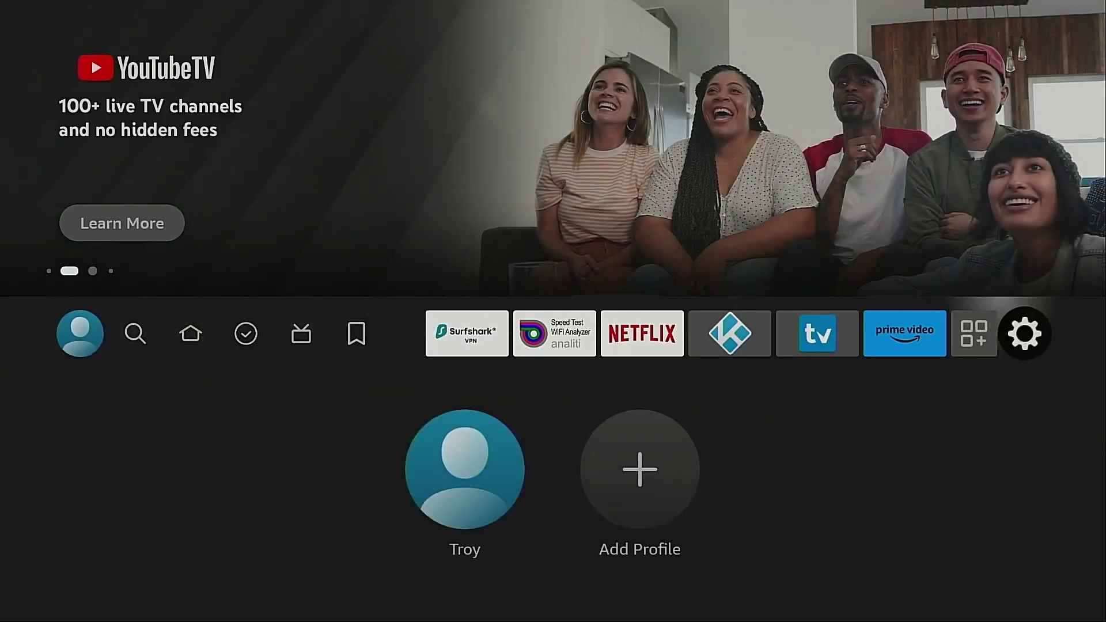
key(Down)
key(Right)
key(Right)
key(Right)
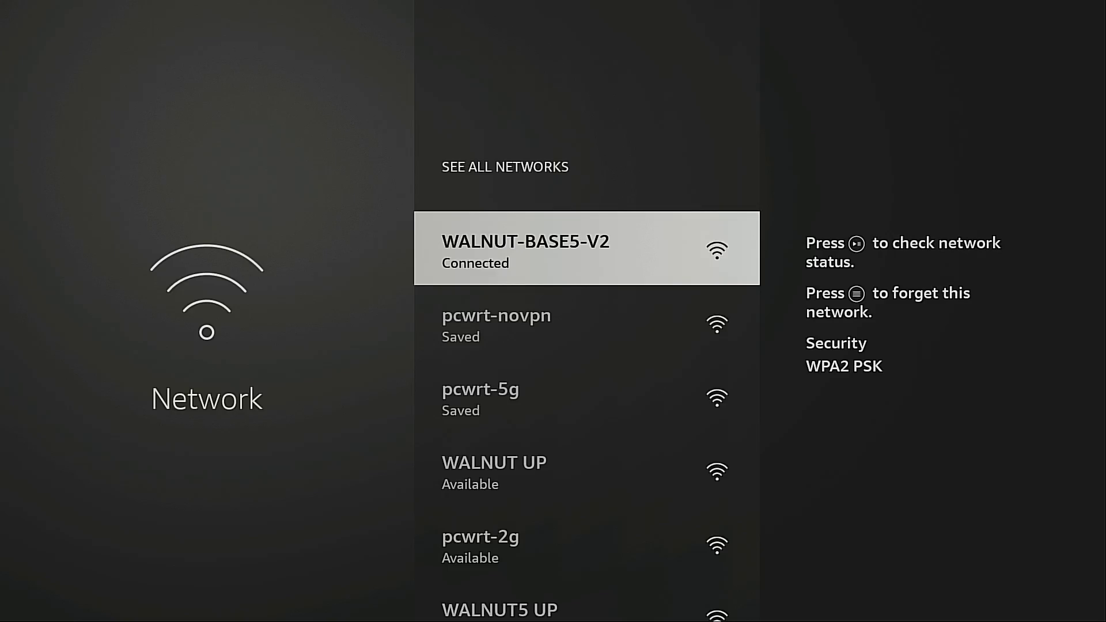
key(Down)
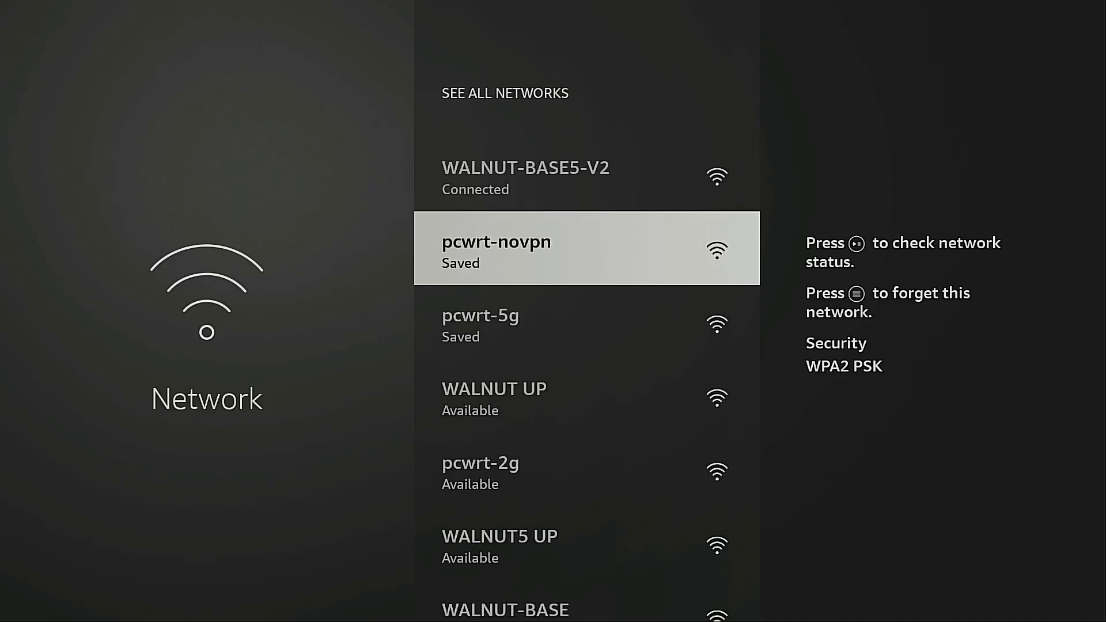
key(Down)
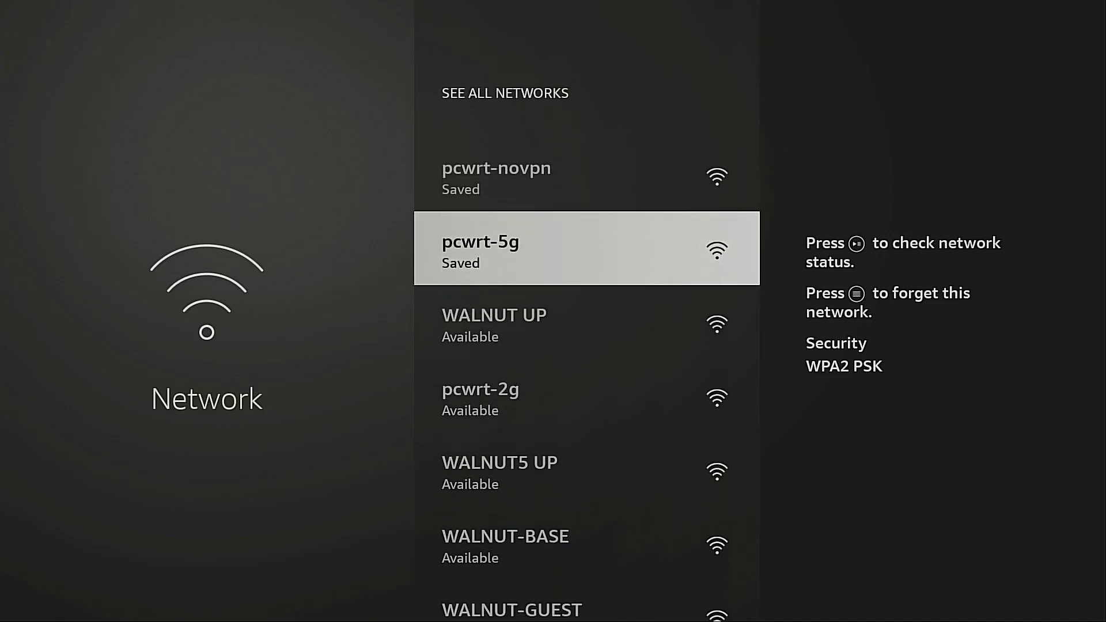
key(Down)
key(Down)
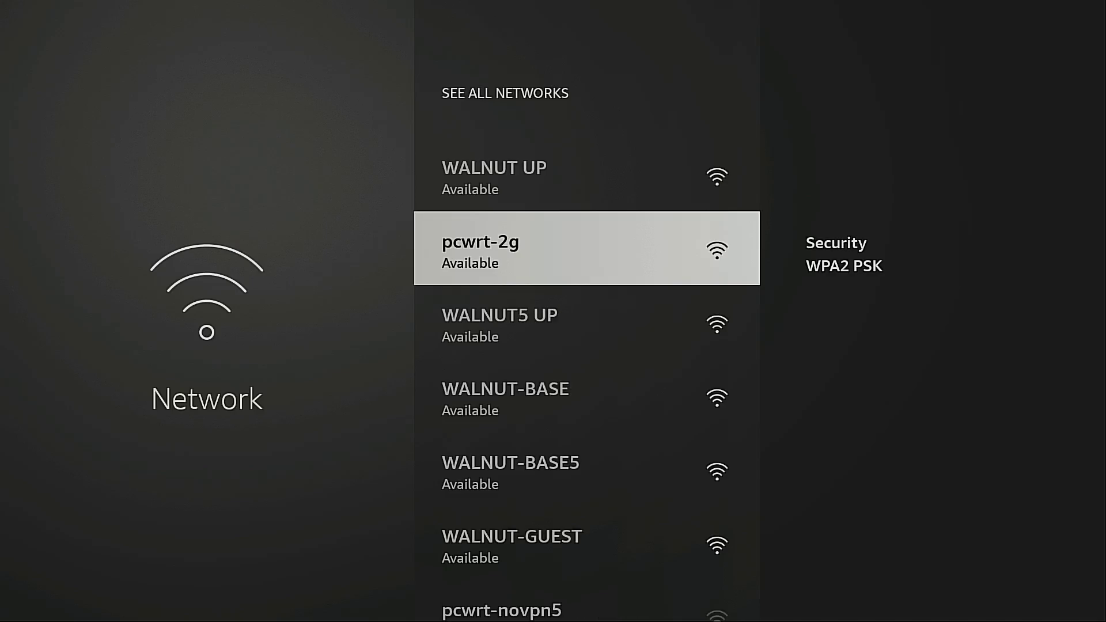
key(Up)
key(Up)
key(Up)
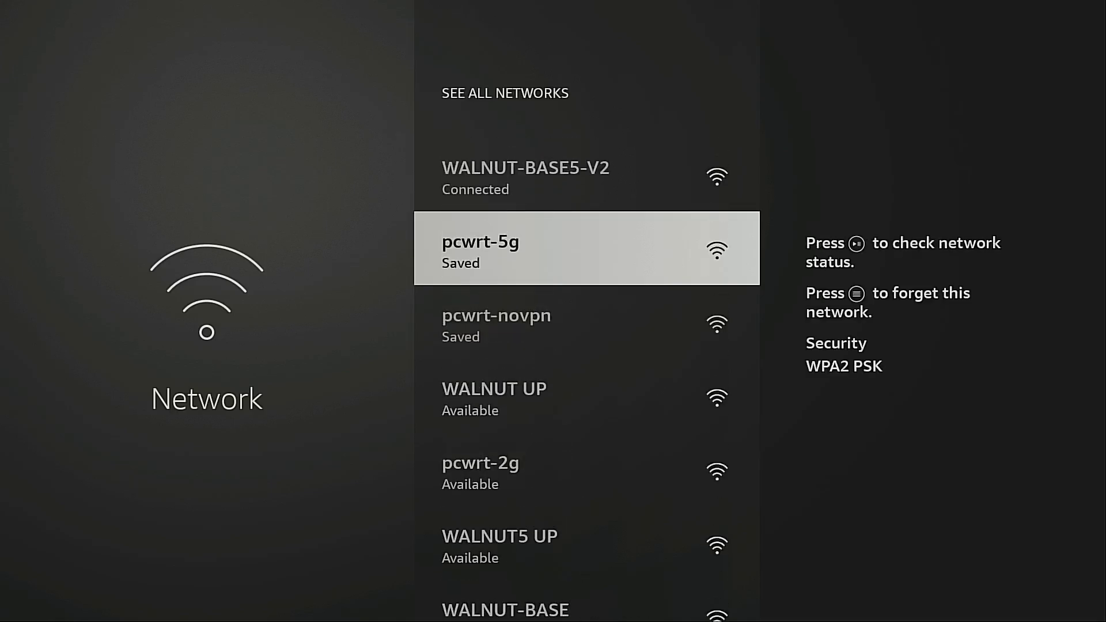
key(Up)
key(Down)
key(Down)
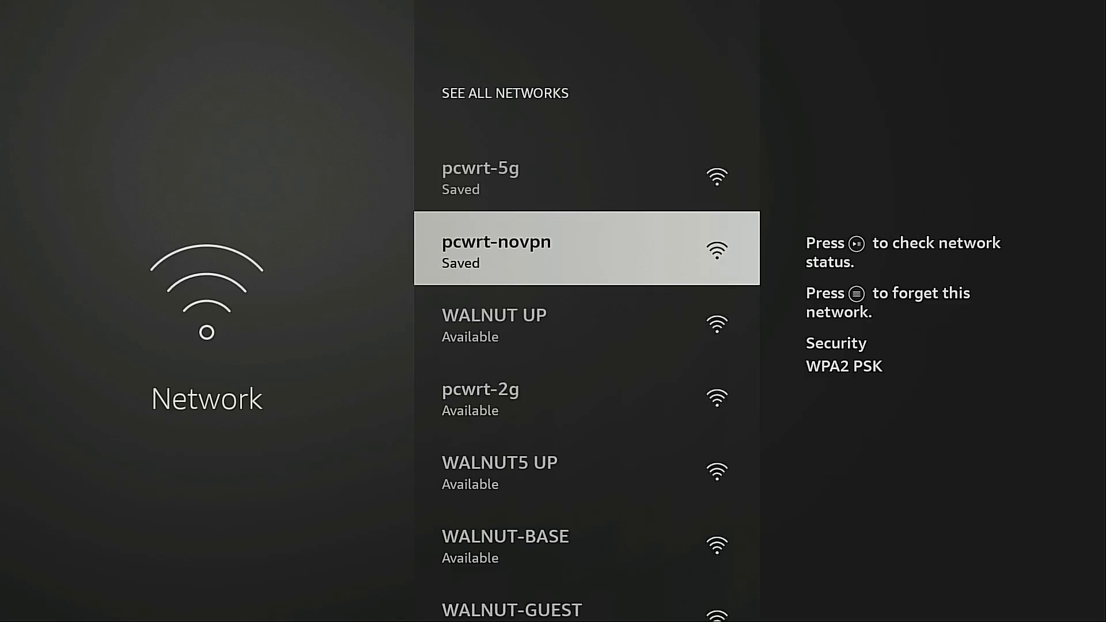
key(Return)
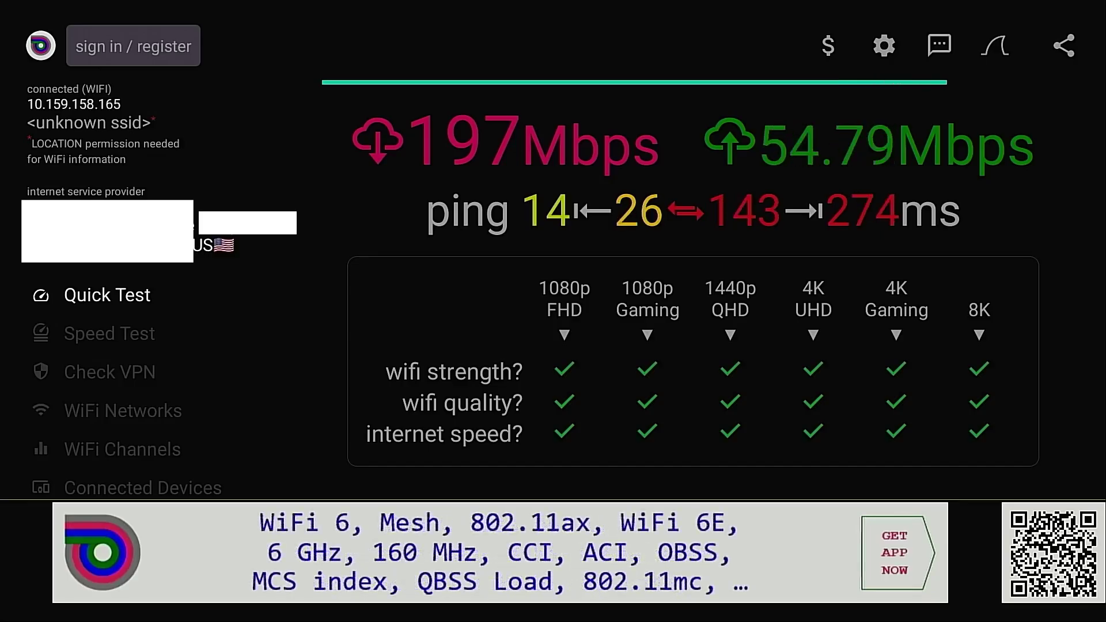
Step: Connect the Fire TV to pcwrt-5g, then relaunch the analiti Speed Test
key(Home)
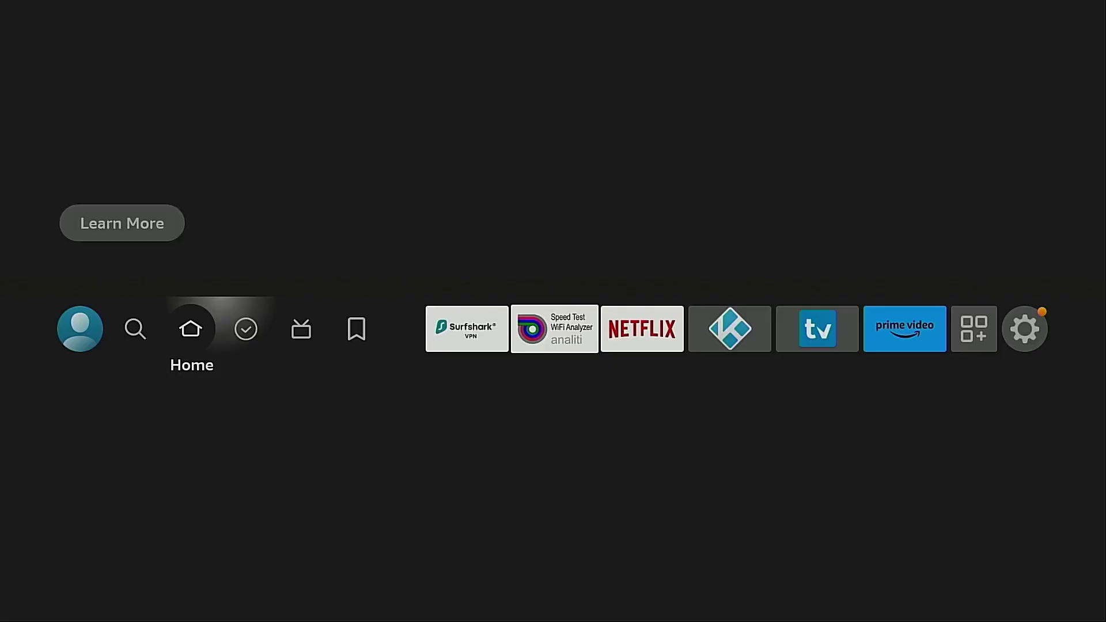
key(Right)
key(Right)
key(Right)
key(Right)
key(Right)
key(Right)
key(Right)
key(Right)
key(Right)
key(Right)
key(Right)
key(Down)
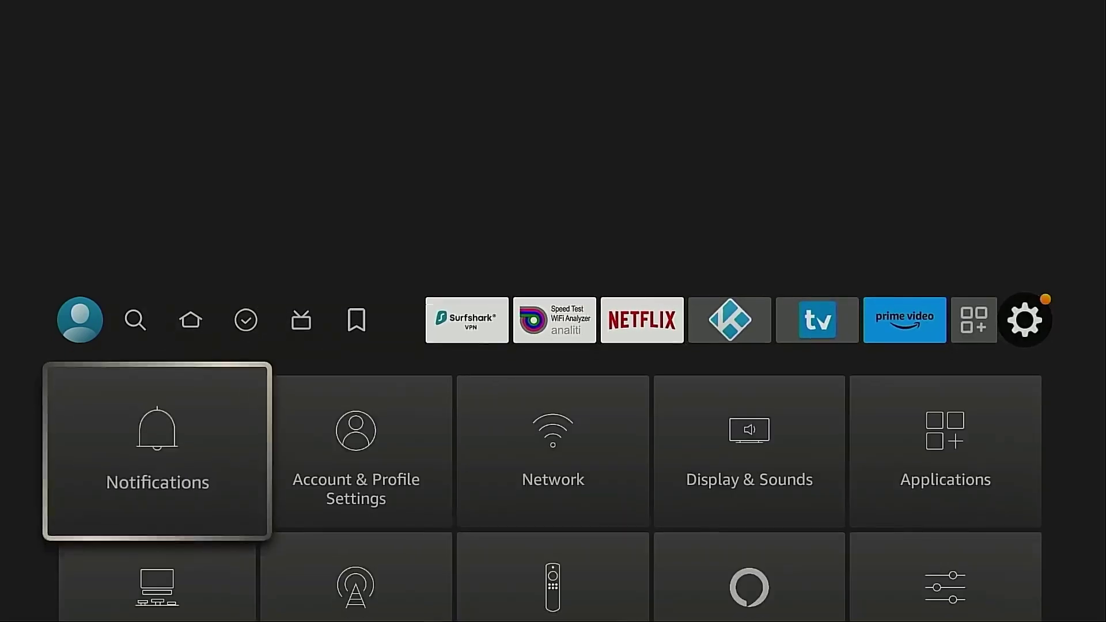
key(Right)
key(Right)
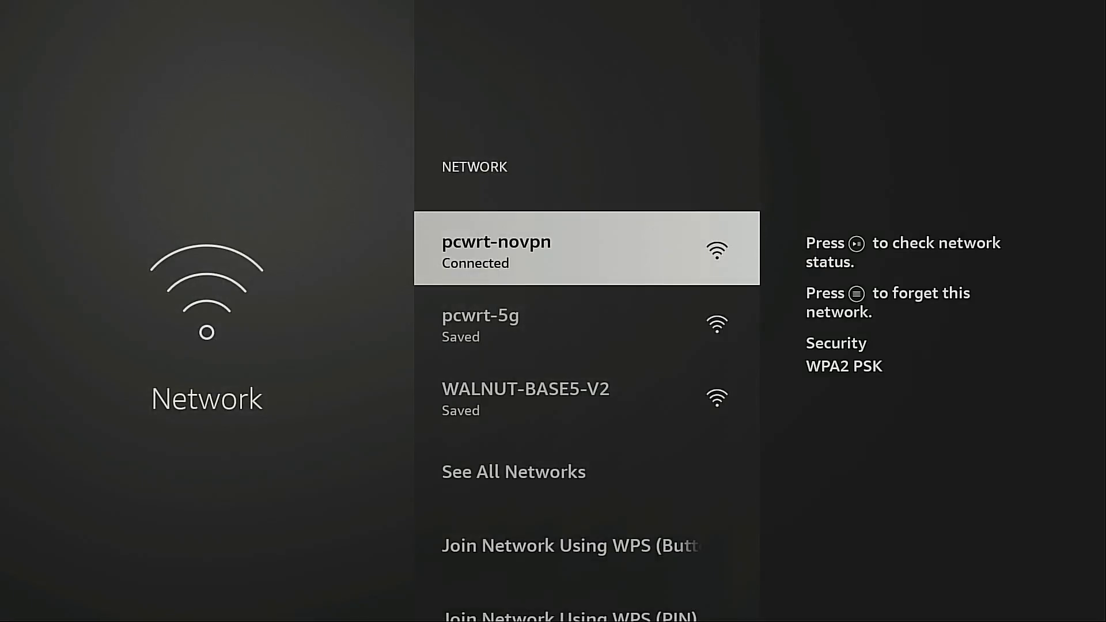
key(Down)
key(Return)
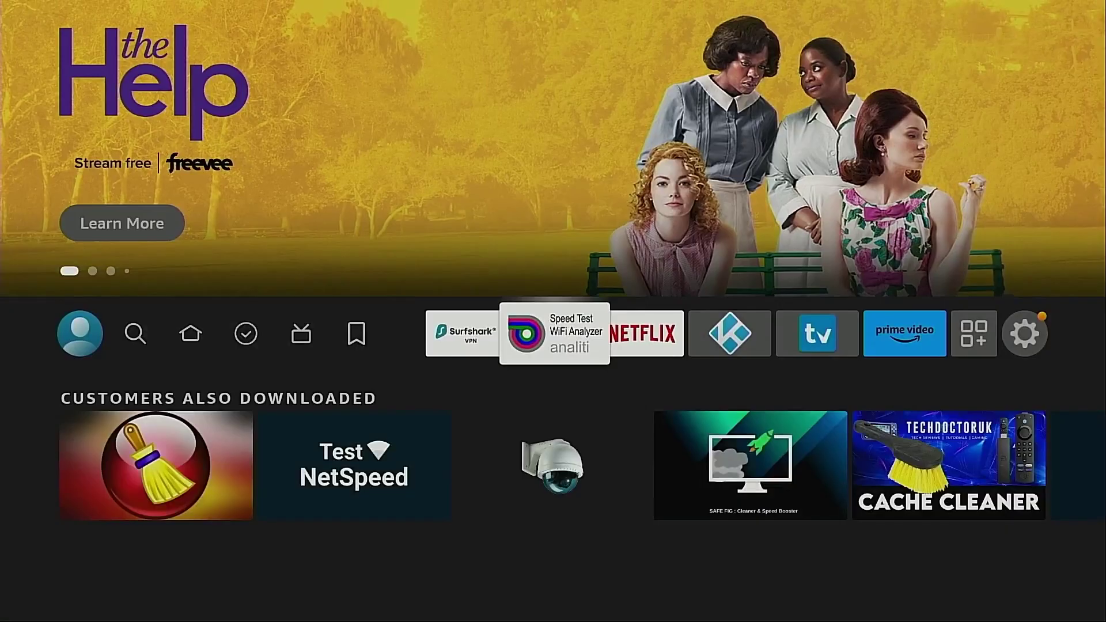
key(Return)
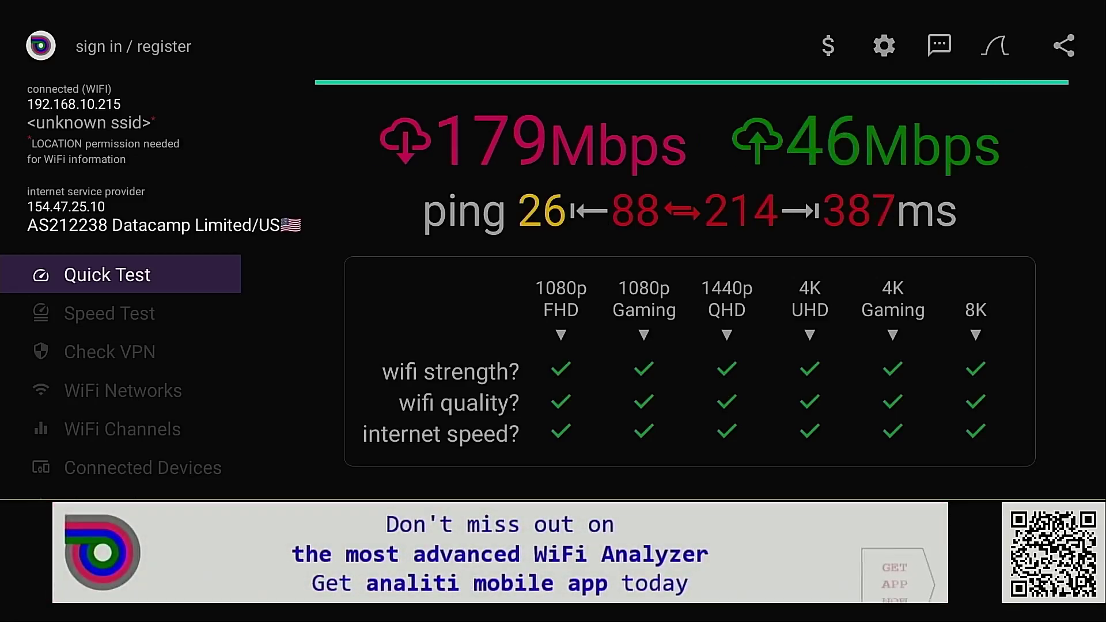
Step: Review the finished Quick Test (179 Mbps down, 46 Mbps up), then return to the sidebar
key(Right)
key(Left)
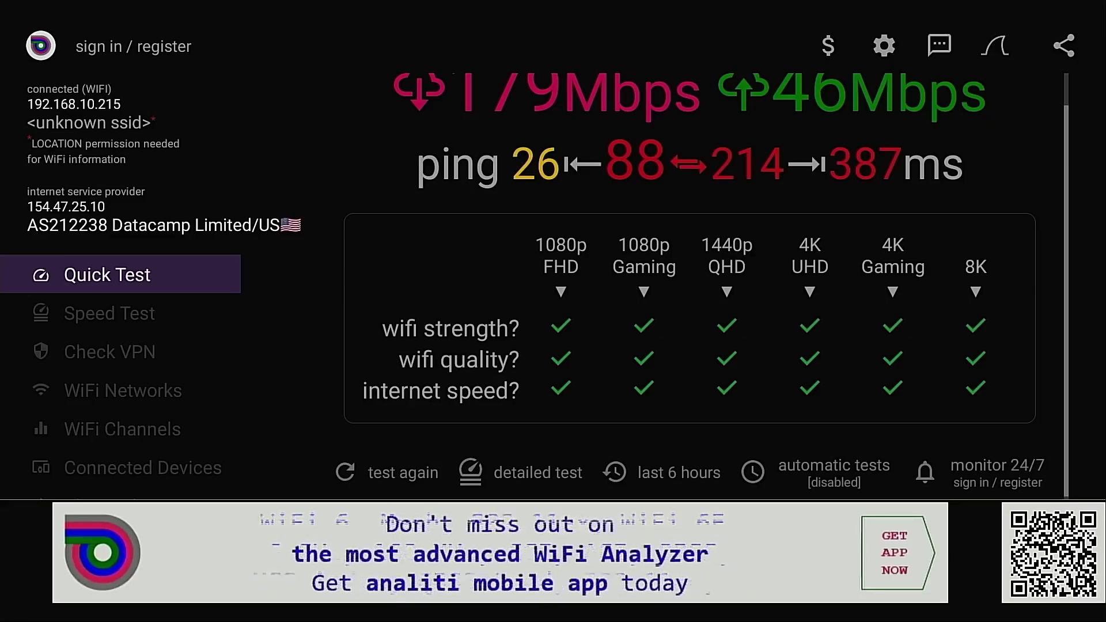
Step: Open analiti's Check VPN page from the sidebar
key(Down)
key(Down)
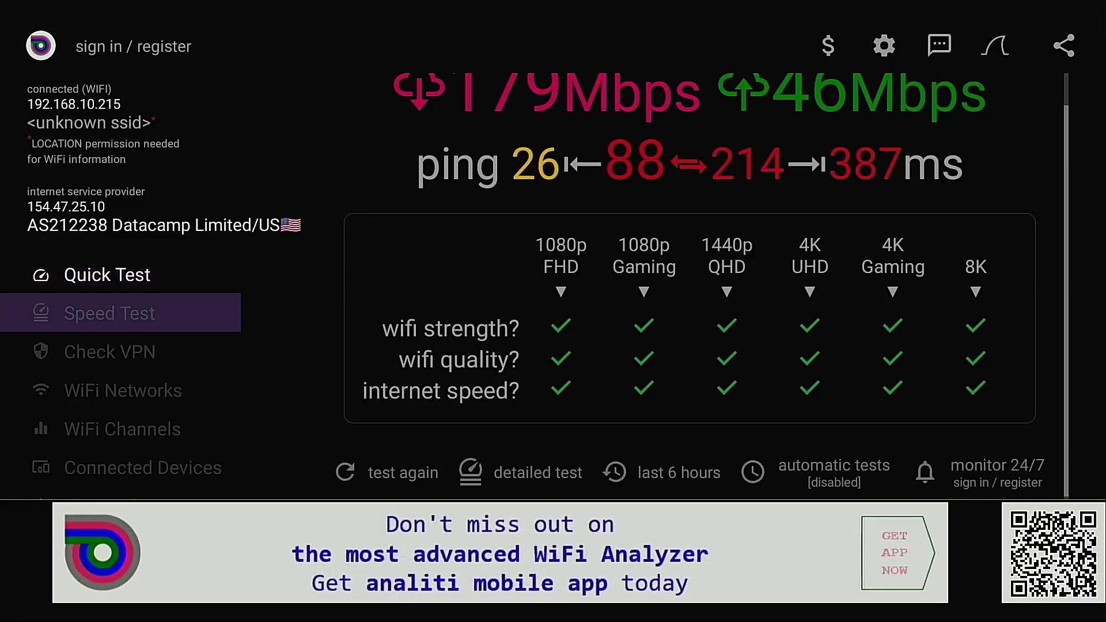
key(Return)
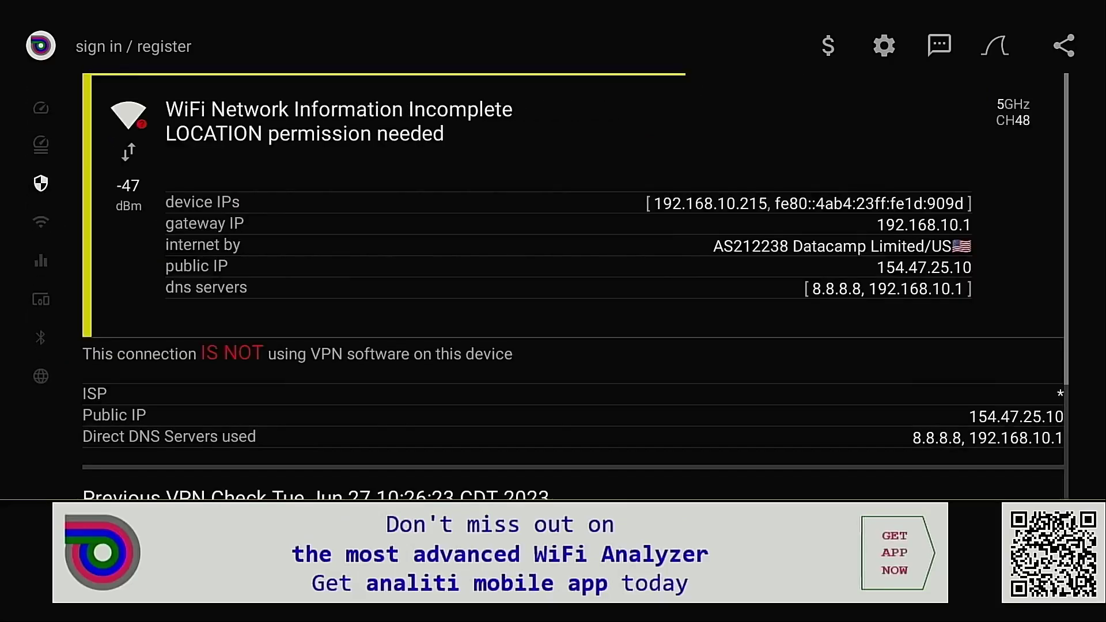